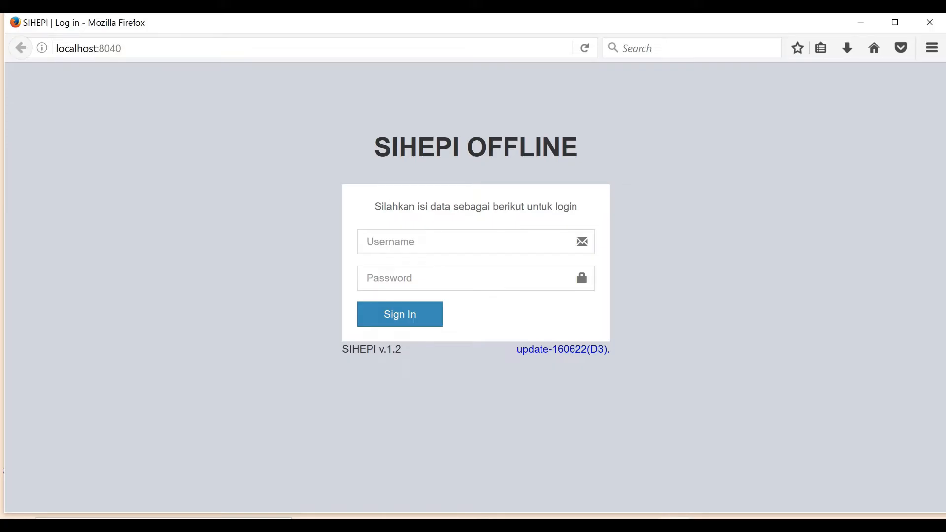
Step: Sign in to SIHEPI Offline with the administrator username and password
{"action": "left_click", "coordinate": [424, 242]}
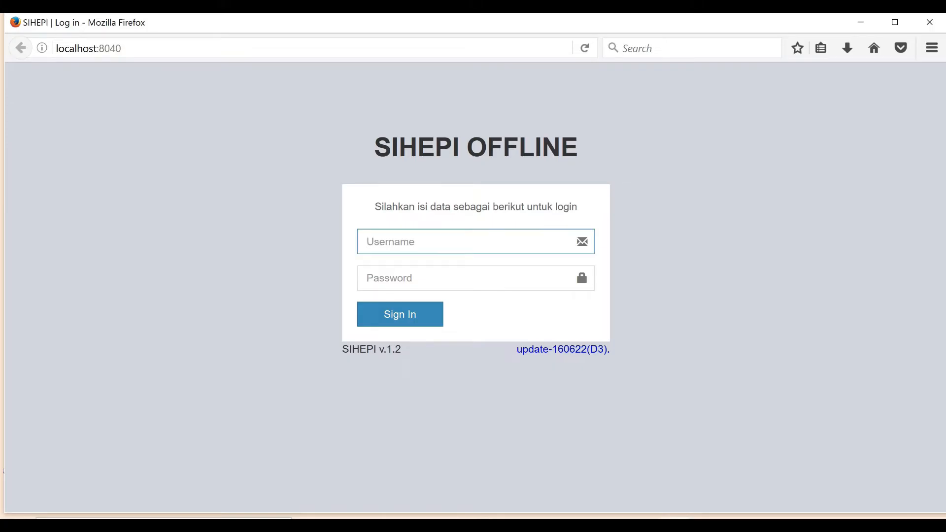
{"action": "type", "text": "administrator"}
{"action": "key", "text": "Tab"}
{"action": "type", "text": "123456"}
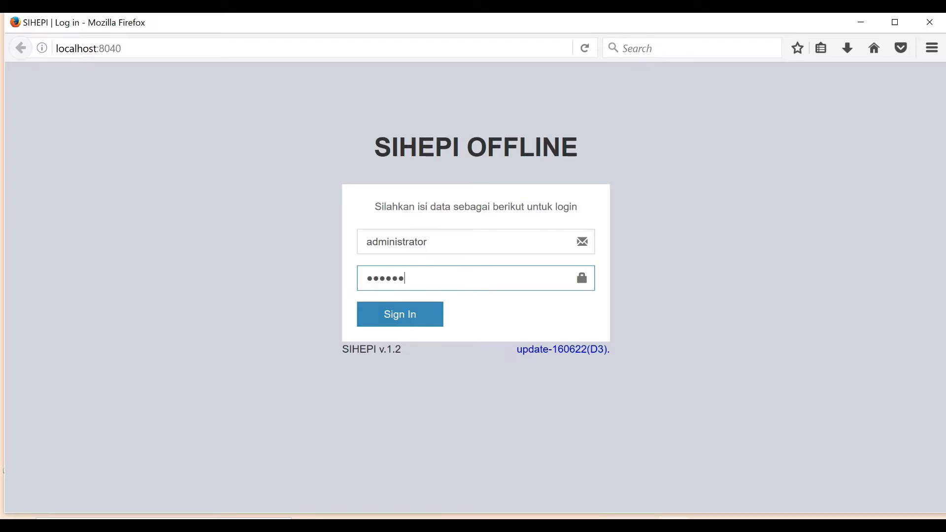
{"action": "left_click", "coordinate": [400, 314]}
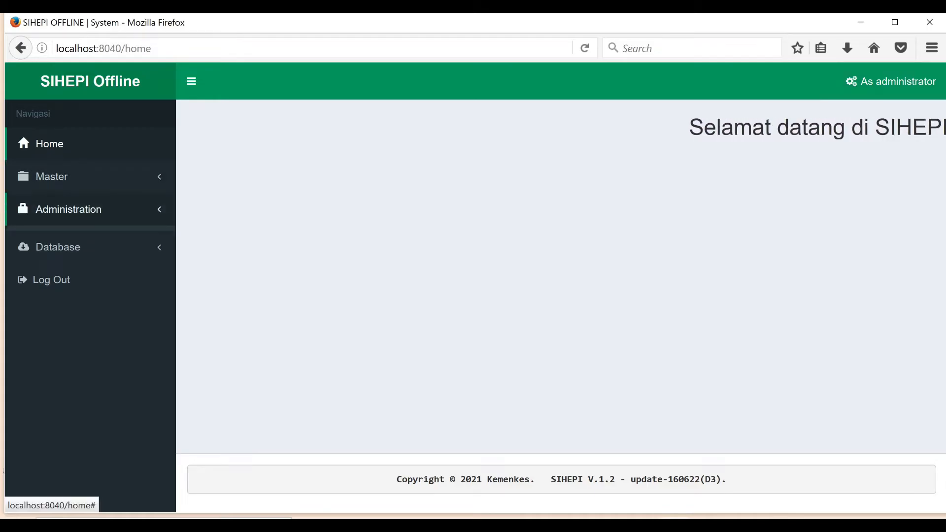
Step: Go to Administration > User Administration and start adding a new user
{"action": "left_click", "coordinate": [68, 209]}
{"action": "left_click", "coordinate": [84, 237]}
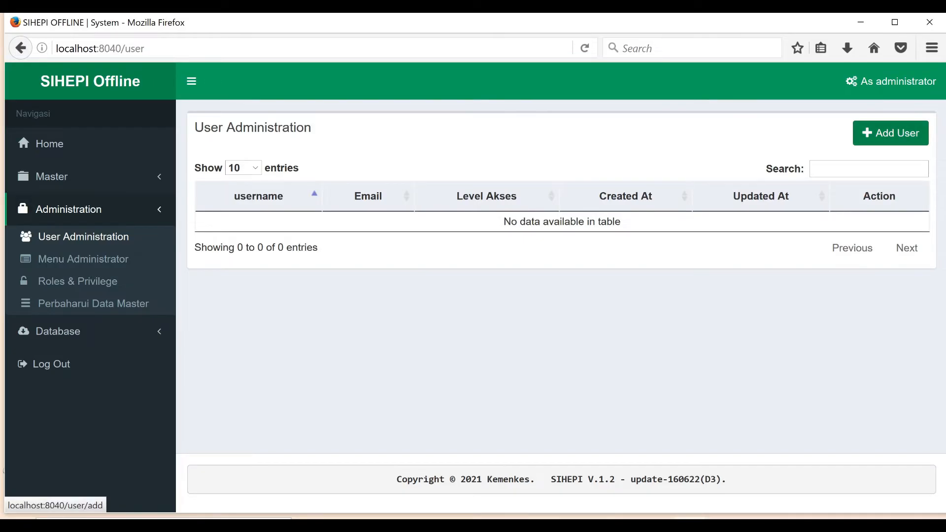
{"action": "left_click", "coordinate": [890, 134]}
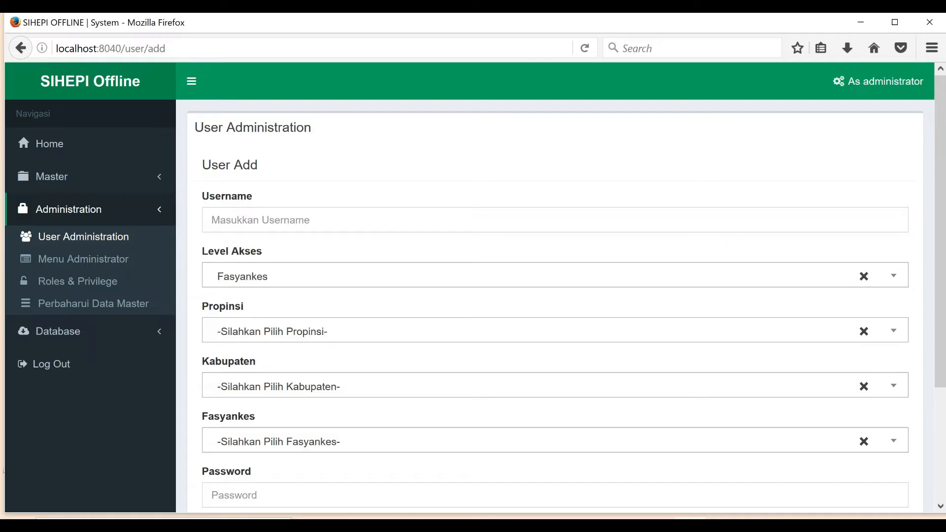
Step: Enter the new username and choose province DI Yogyakarta and regency KOTA YOGYAKARTA
{"action": "left_click", "coordinate": [260, 220]}
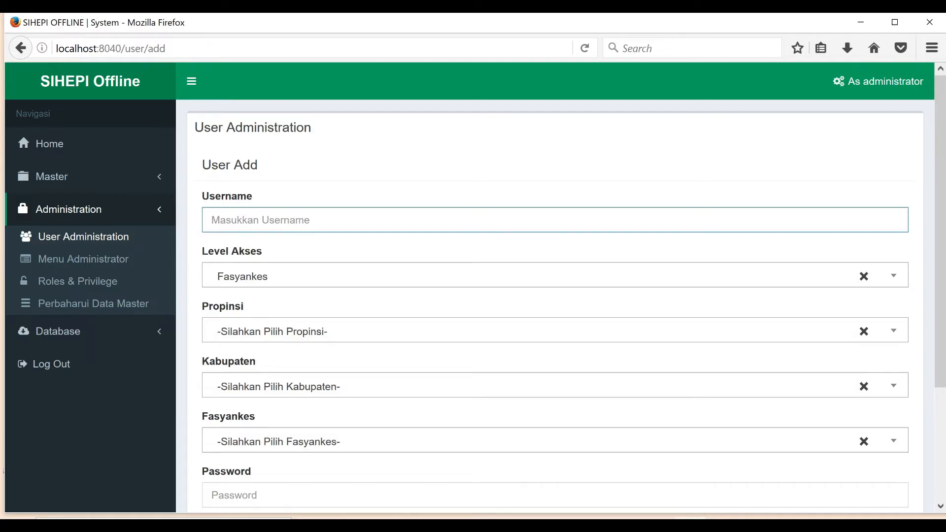
{"action": "type", "text": "adminsihepi"}
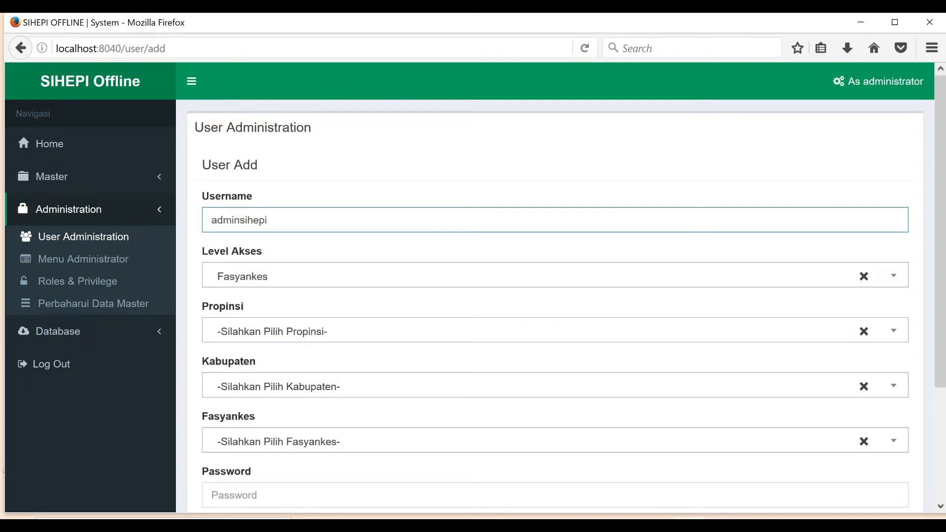
{"action": "scroll", "coordinate": [256, 295], "scroll_direction": "down", "scroll_amount": 3}
{"action": "left_click", "coordinate": [272, 251]}
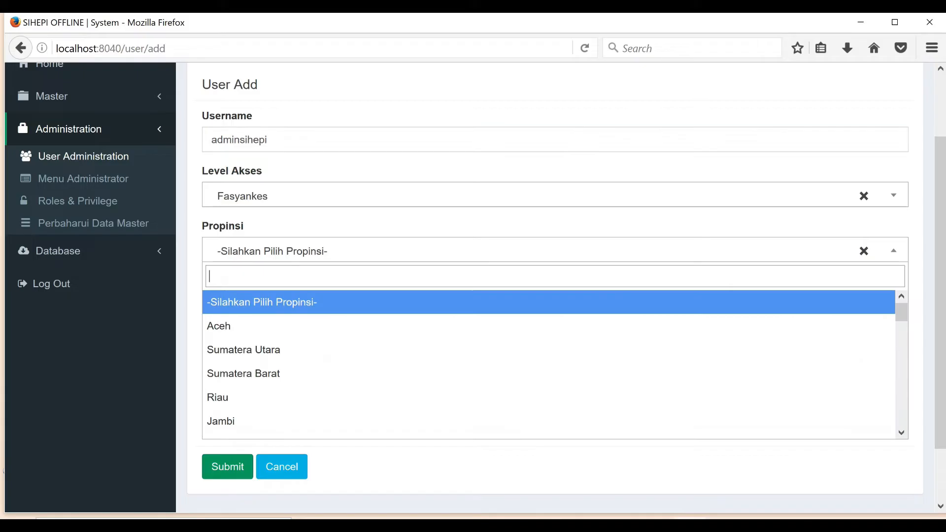
{"action": "key", "text": "Down"}
{"action": "key", "text": "Down"}
{"action": "key", "text": "Down"}
{"action": "key", "text": "Down"}
{"action": "key", "text": "Down"}
{"action": "key", "text": "Down"}
{"action": "key", "text": "Down"}
{"action": "key", "text": "Down"}
{"action": "key", "text": "Down"}
{"action": "key", "text": "Down"}
{"action": "key", "text": "Down"}
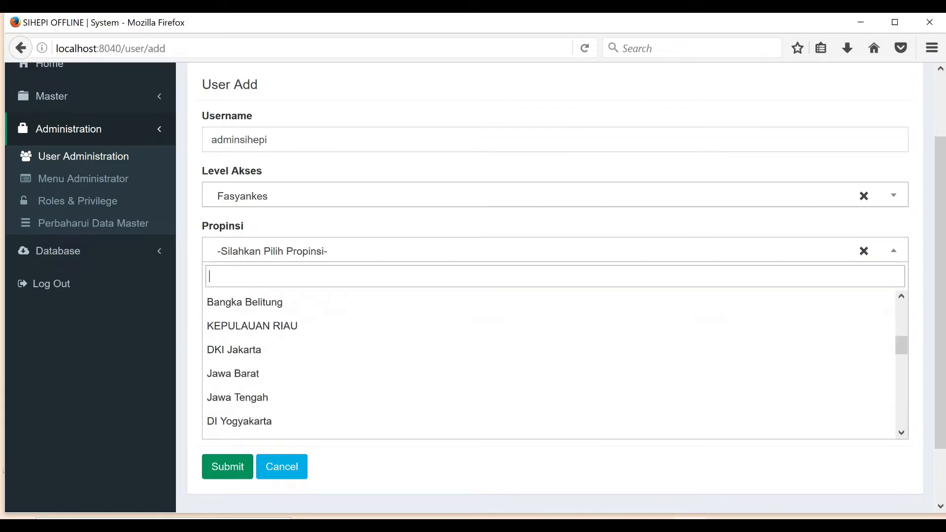
{"action": "key", "text": "Down"}
{"action": "key", "text": "Down"}
{"action": "key", "text": "Down"}
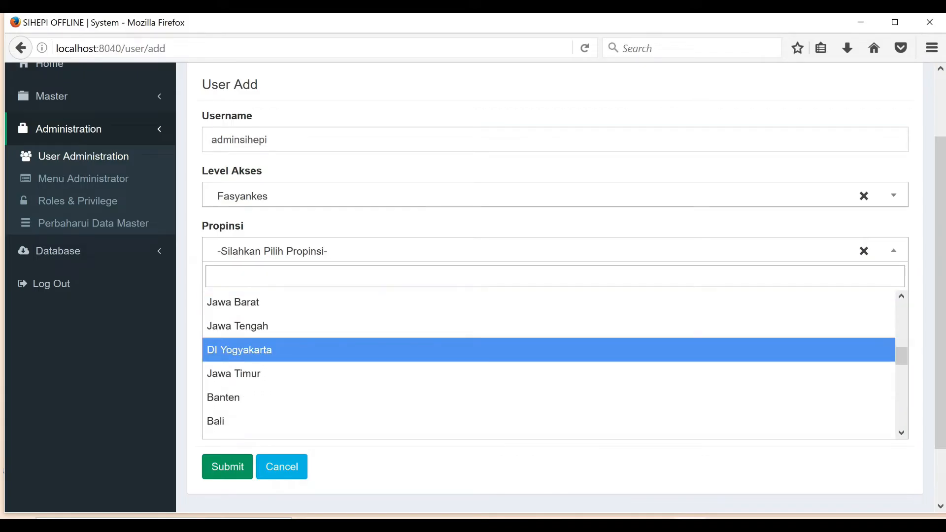
{"action": "key", "text": "Return"}
{"action": "left_click", "coordinate": [555, 306]}
{"action": "key", "text": "Down"}
{"action": "key", "text": "Down"}
{"action": "key", "text": "Down"}
{"action": "key", "text": "Down"}
{"action": "key", "text": "Return"}
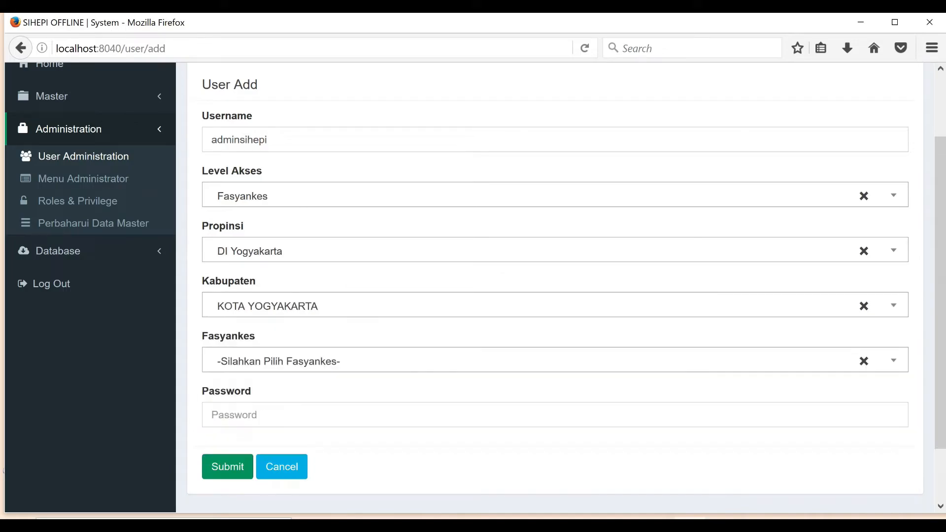
Step: Pick RS Jiwa Puri Nirmala as the facility, enter a password, and save the user
{"action": "left_click", "coordinate": [554, 361]}
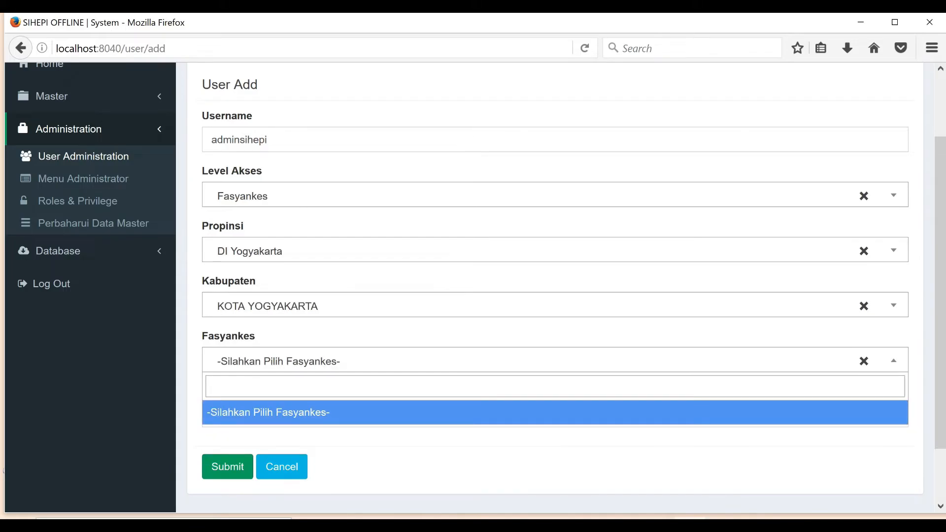
{"action": "scroll", "coordinate": [555, 288], "scroll_direction": "down", "scroll_amount": 3}
{"action": "key", "text": "Escape"}
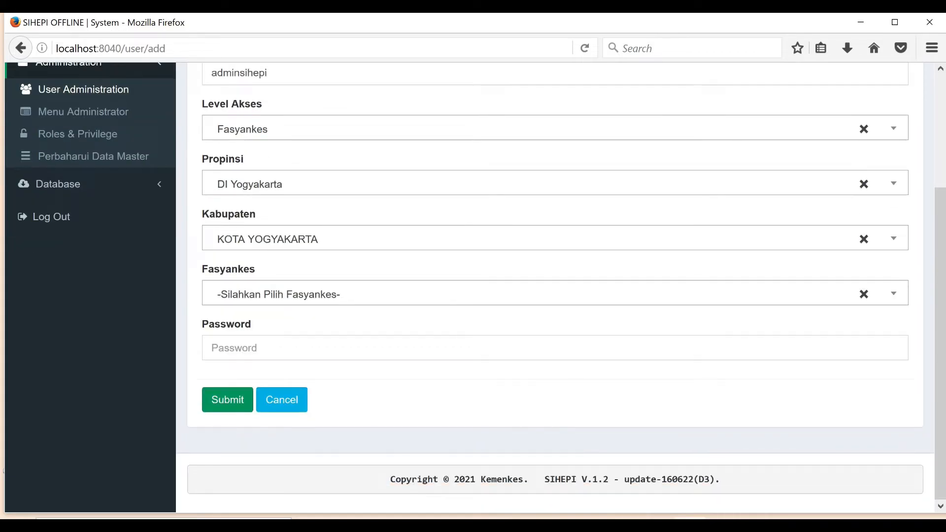
{"action": "left_click", "coordinate": [555, 294]}
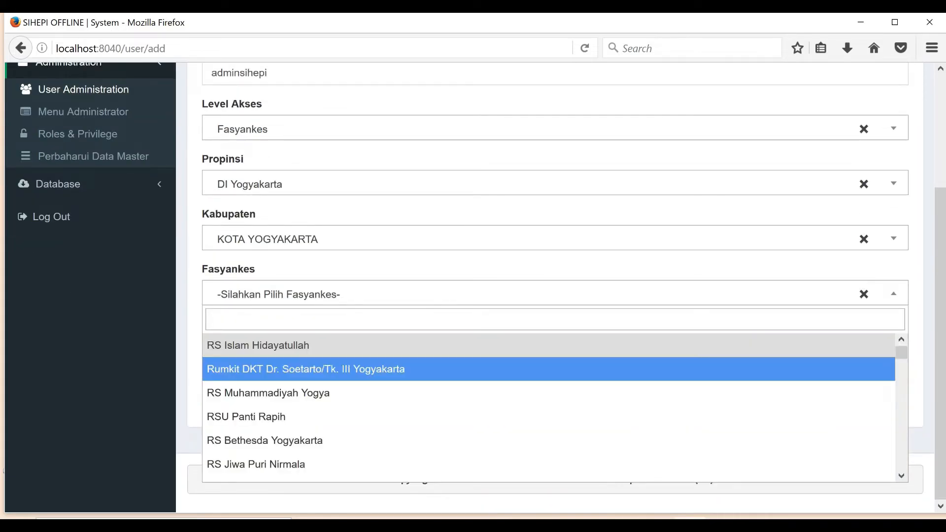
{"action": "key", "text": "Down"}
{"action": "key", "text": "Down"}
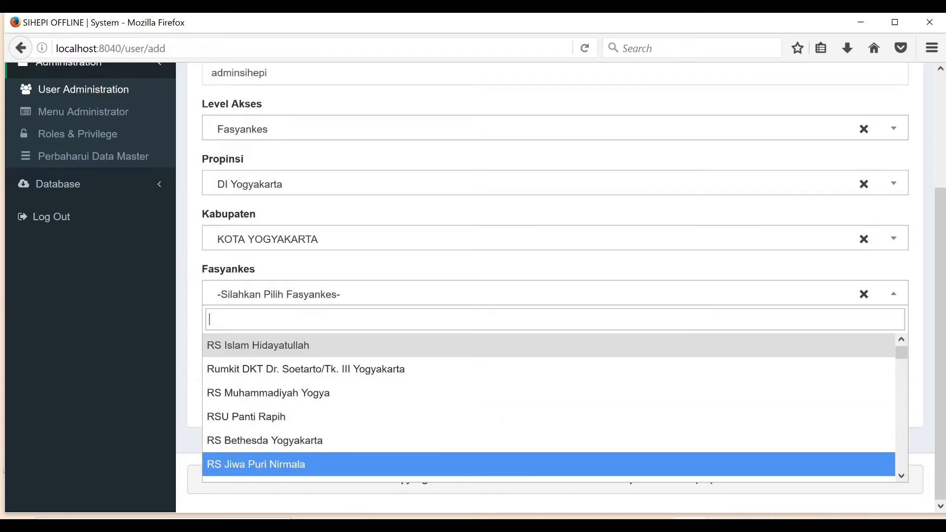
{"action": "key", "text": "Return"}
{"action": "key", "text": "Tab"}
{"action": "type", "text": "123456"}
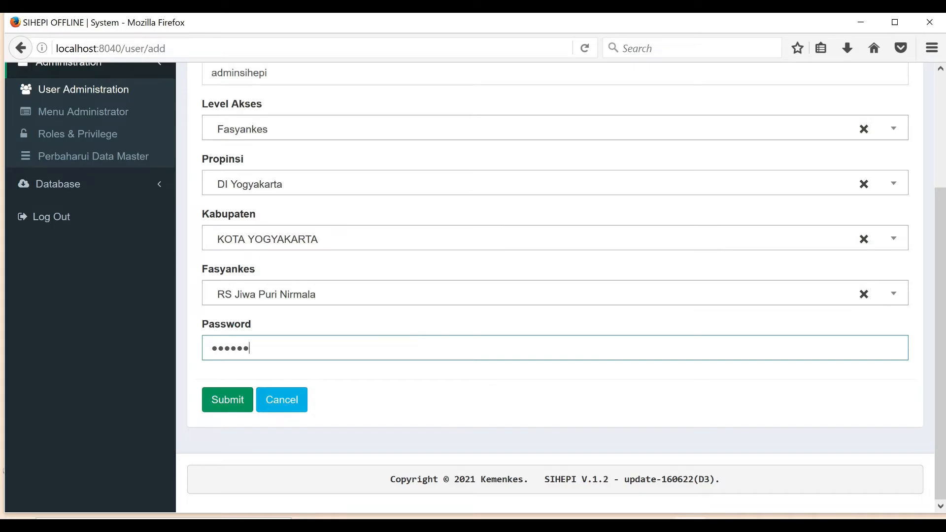
{"action": "key", "text": "Tab"}
{"action": "key", "text": "Return"}
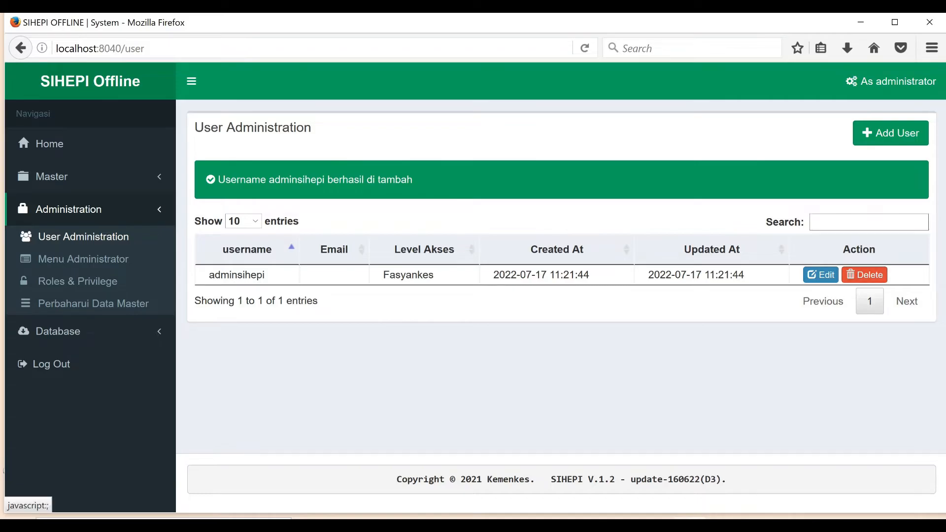
Step: Sign out of the administrator account from the header account menu
{"action": "left_click", "coordinate": [891, 81]}
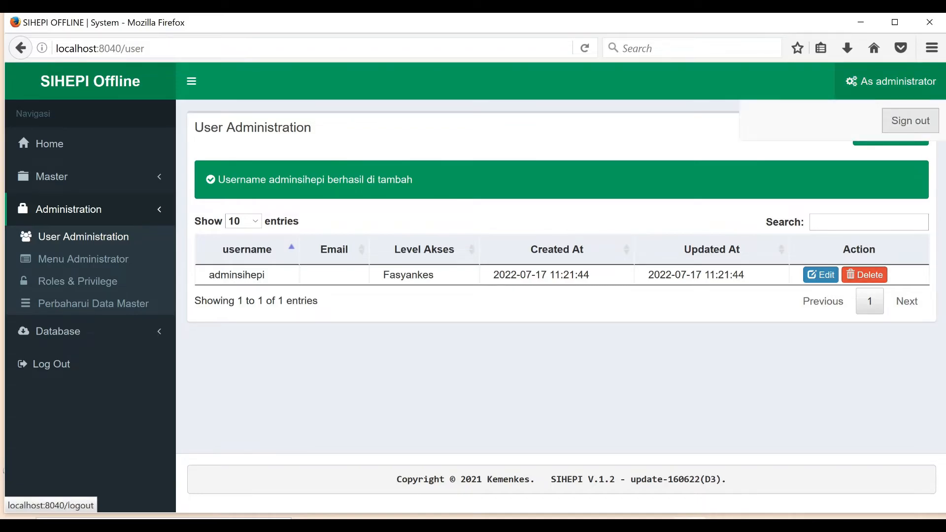
{"action": "left_click", "coordinate": [911, 123]}
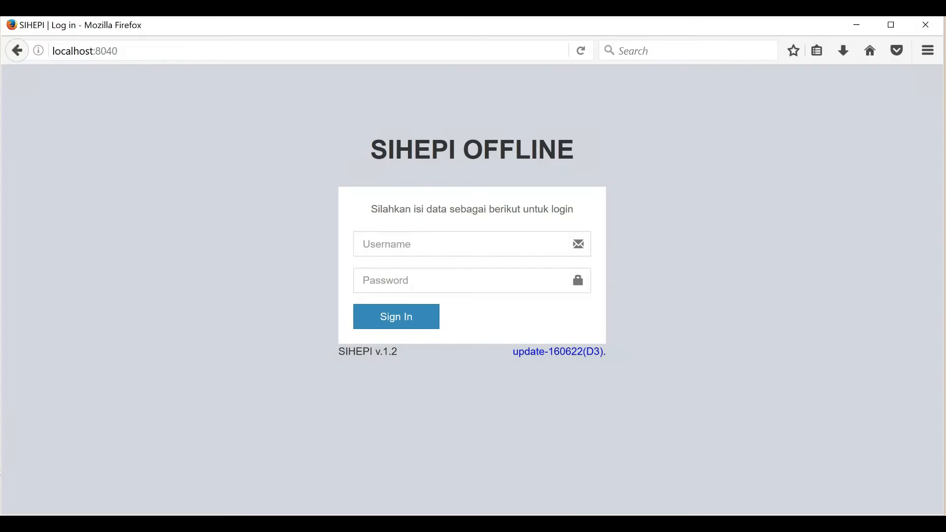
Step: Log in with the new RS Jiwa Puri Nirmala user's username and password
{"action": "left_click", "coordinate": [463, 244]}
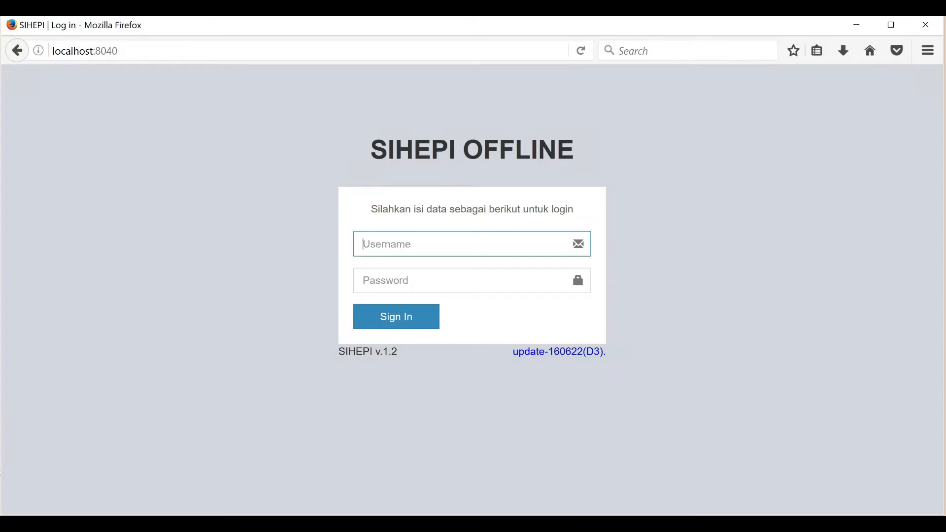
{"action": "type", "text": "adminsihepi"}
{"action": "key", "text": "Tab"}
{"action": "type", "text": "****"}
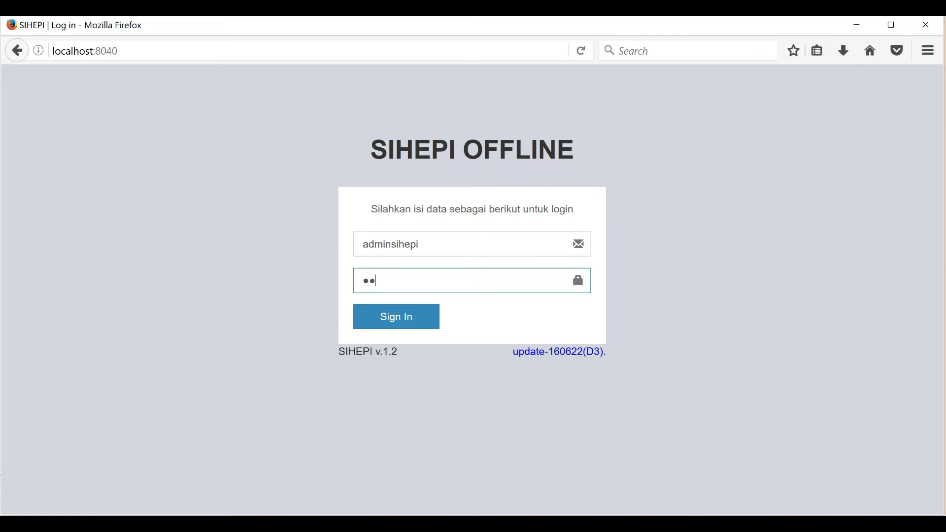
{"action": "type", "text": "**"}
{"action": "key", "text": "Return"}
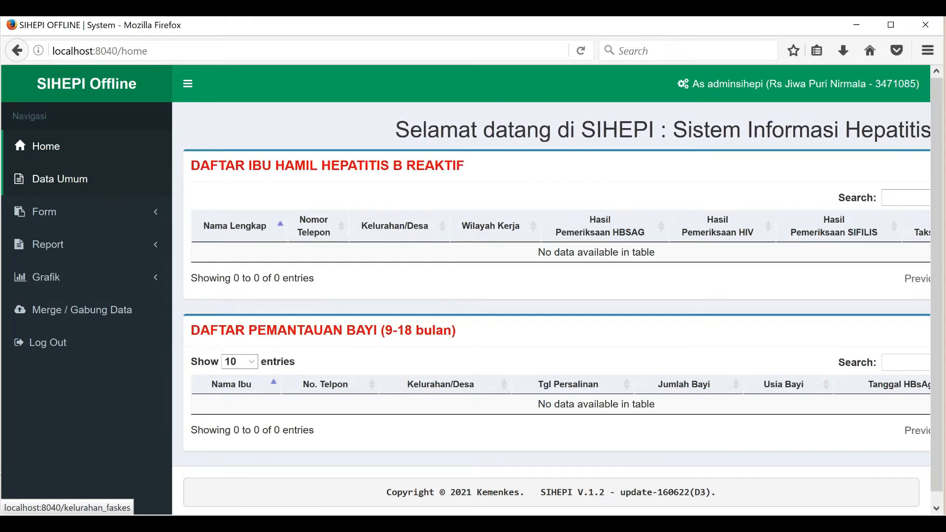
Step: Go to Data Umum and open 'Tambah Atau Memperbarui Daftar Kelurahan'
{"action": "left_click", "coordinate": [60, 179]}
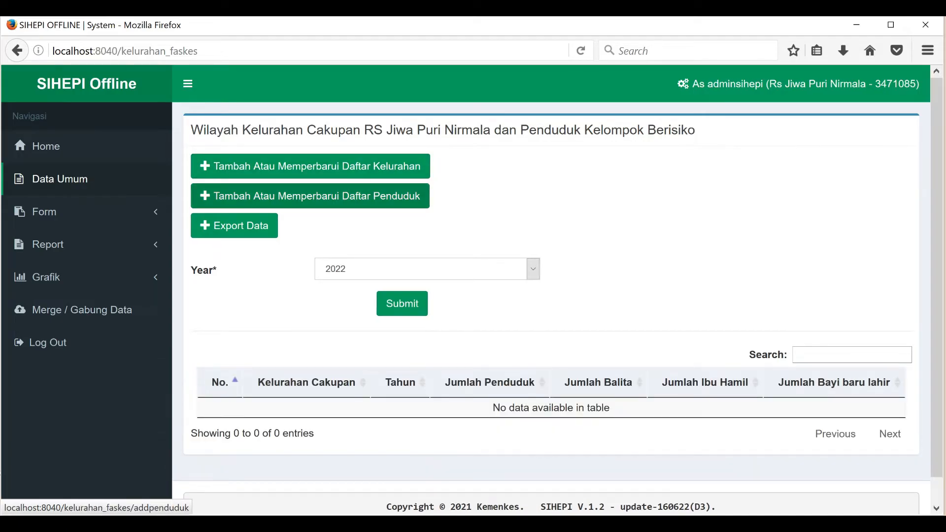
{"action": "left_click", "coordinate": [295, 166]}
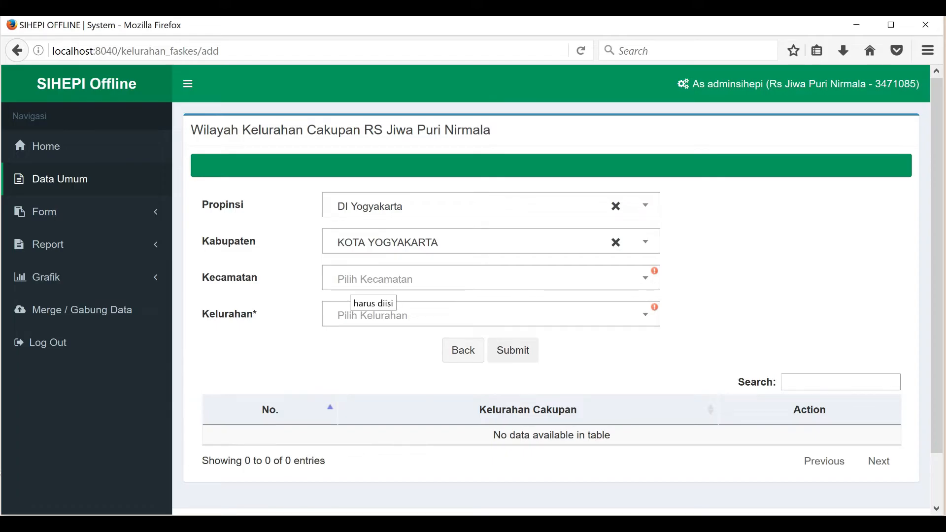
Step: Choose kecamatan PAKUALAMAN and kelurahan PURWOKINANTI, submit, and go back to Data Umum
{"action": "left_click", "coordinate": [351, 280]}
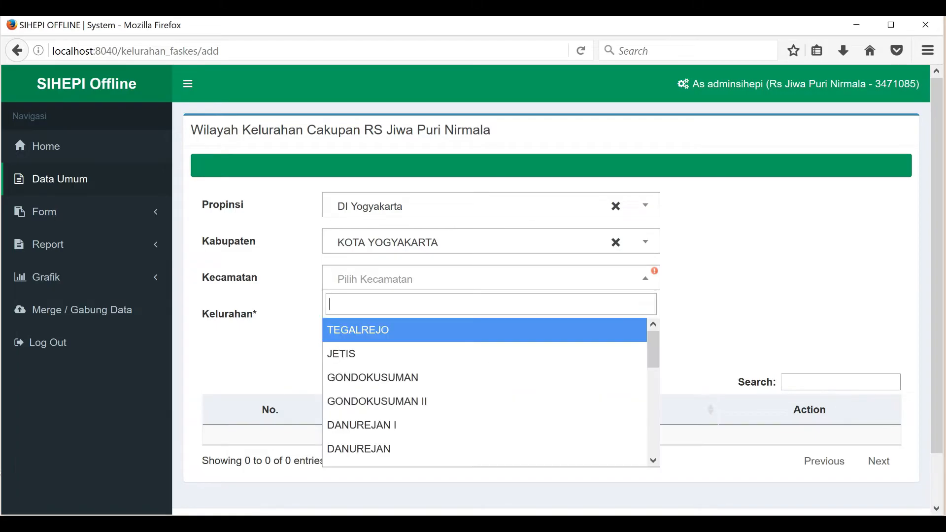
{"action": "scroll", "coordinate": [374, 340], "scroll_direction": "down", "scroll_amount": 4}
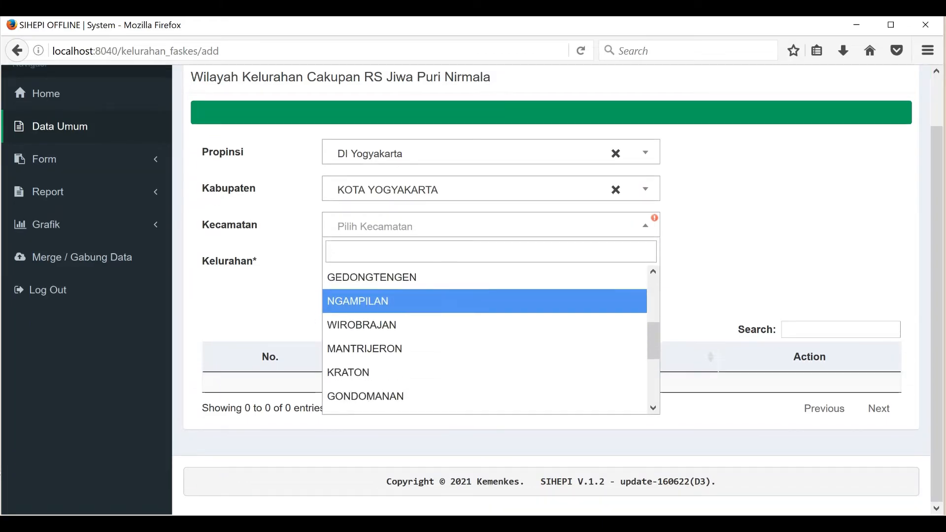
{"action": "scroll", "coordinate": [485, 340], "scroll_direction": "down", "scroll_amount": 3}
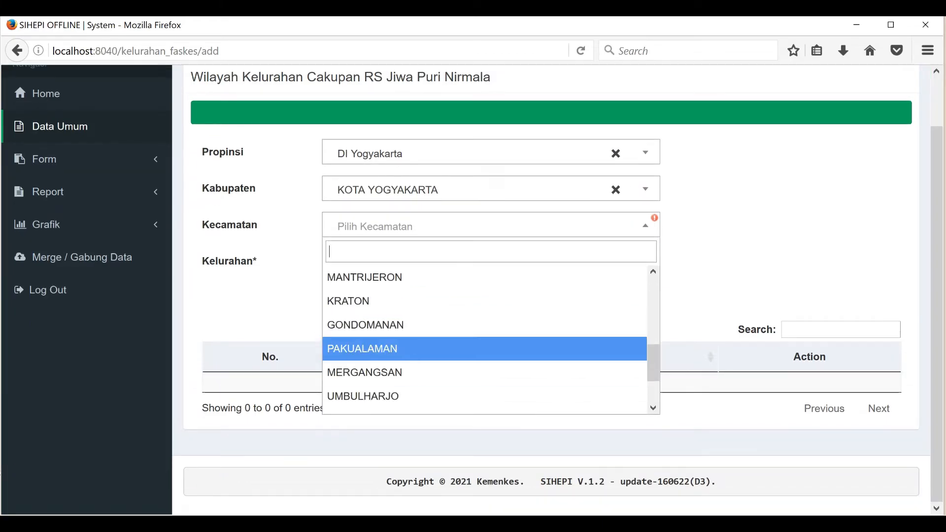
{"action": "left_click", "coordinate": [484, 349]}
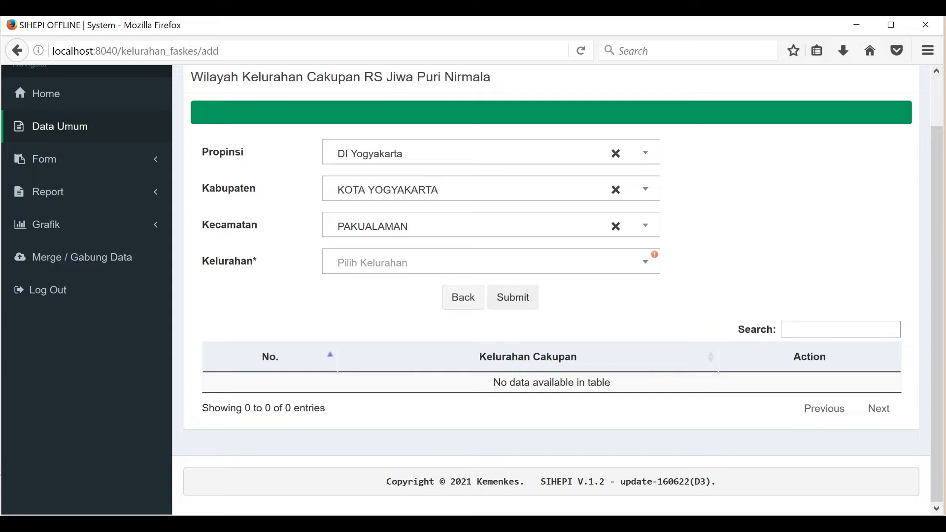
{"action": "left_click", "coordinate": [486, 261]}
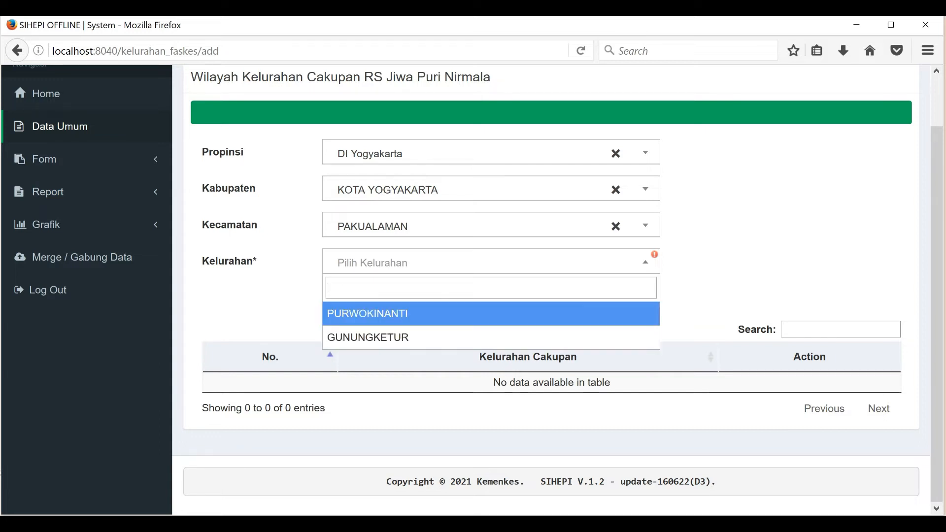
{"action": "left_click", "coordinate": [491, 314]}
{"action": "left_click", "coordinate": [513, 298]}
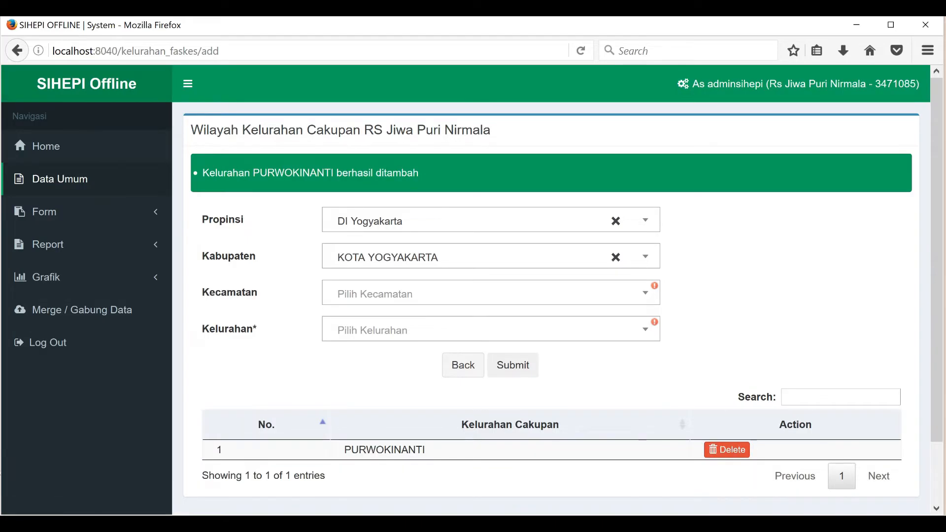
{"action": "left_click", "coordinate": [59, 178]}
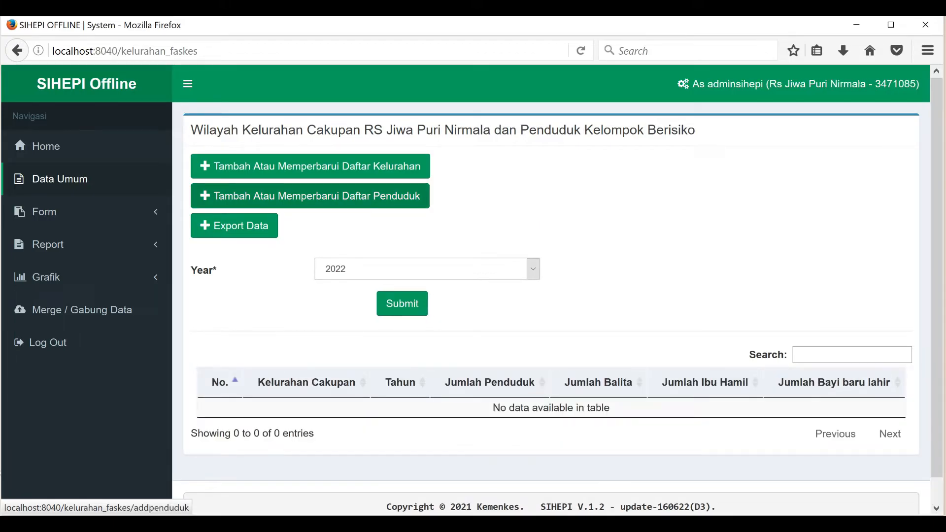
Step: Open the population entry page and load the table for year 2021
{"action": "left_click", "coordinate": [427, 196]}
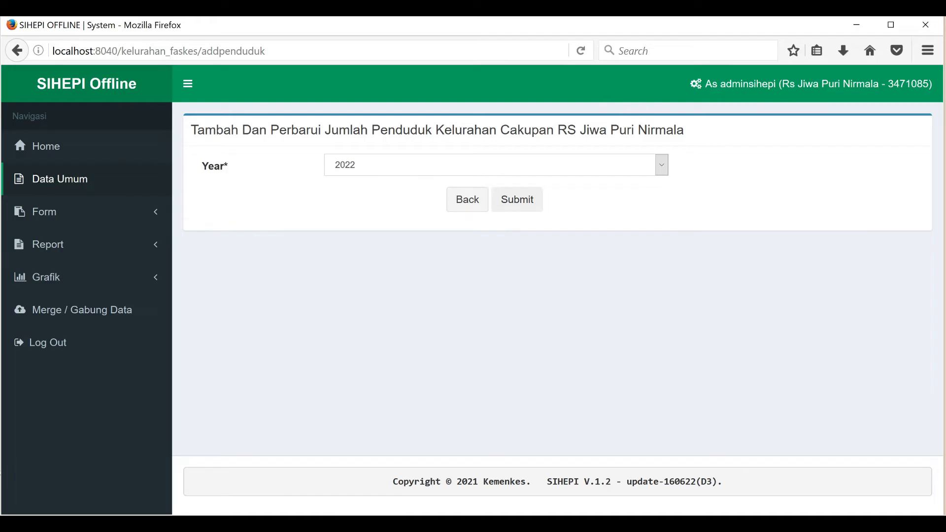
{"action": "left_click", "coordinate": [496, 165]}
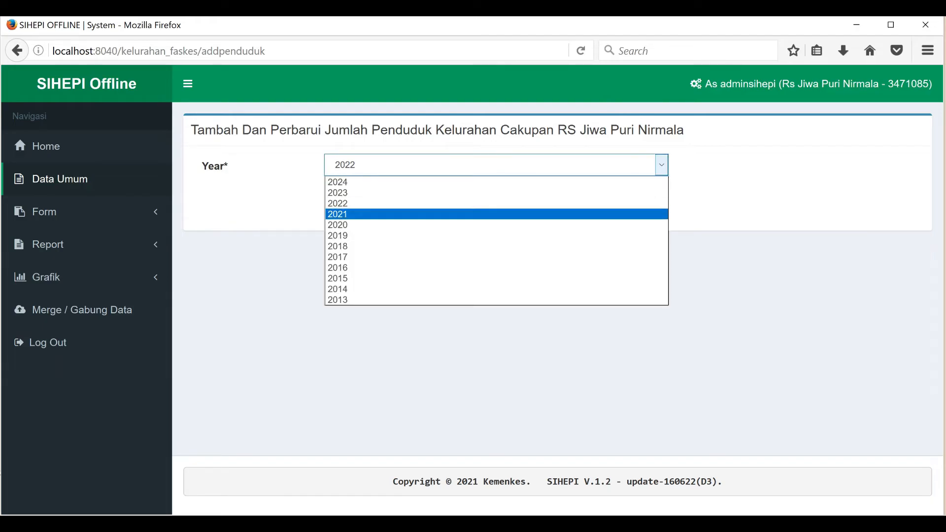
{"action": "left_click", "coordinate": [496, 214]}
{"action": "left_click", "coordinate": [517, 199]}
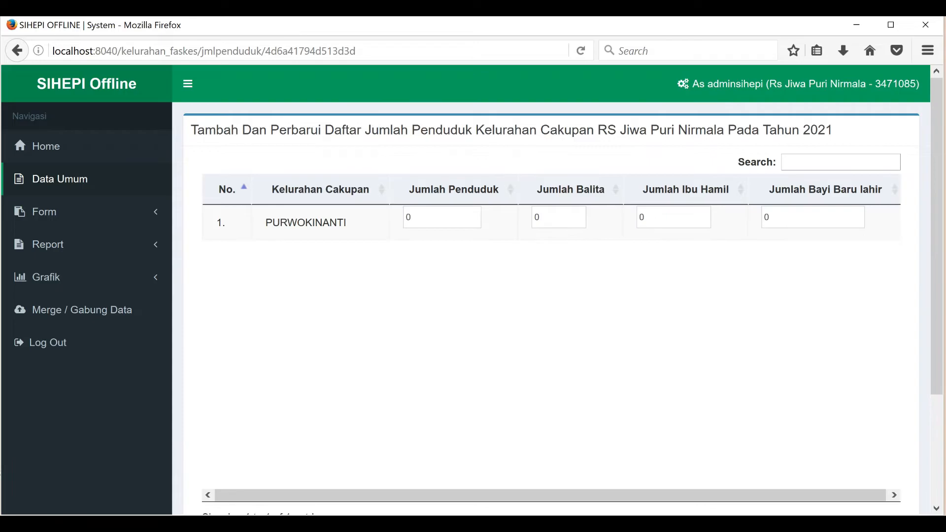
Step: Enter 1000 residents, 100 toddlers, 50 pregnant women and 10 newborns, save, and return home
{"action": "left_click", "coordinate": [436, 217]}
{"action": "type", "text": "100"}
{"action": "key", "text": "BackSpace"}
{"action": "key", "text": "BackSpace"}
{"action": "key", "text": "BackSpace"}
{"action": "key", "text": "BackSpace"}
{"action": "type", "text": "1000"}
{"action": "left_click", "coordinate": [539, 217]}
{"action": "key", "text": "BackSpace"}
{"action": "type", "text": "100"}
{"action": "key", "text": "Tab"}
{"action": "key", "text": "BackSpace"}
{"action": "type", "text": "50"}
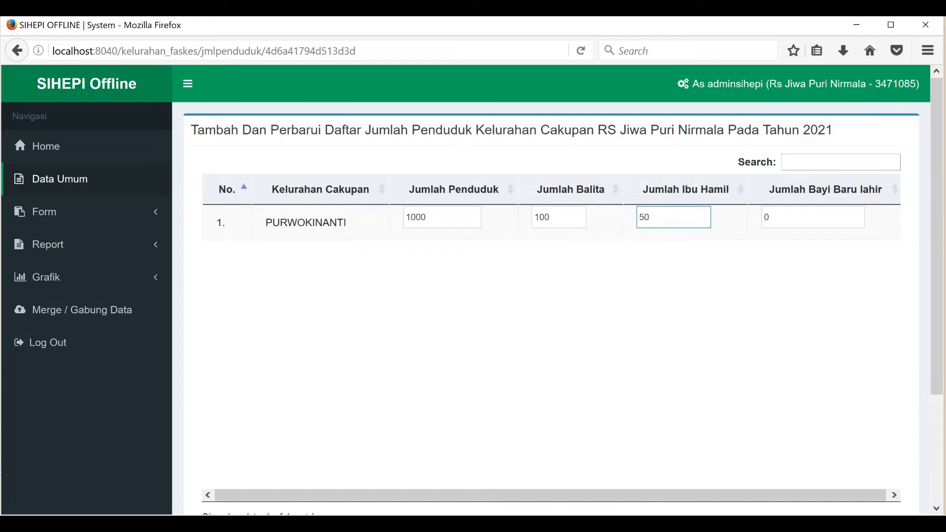
{"action": "key", "text": "BackSpace"}
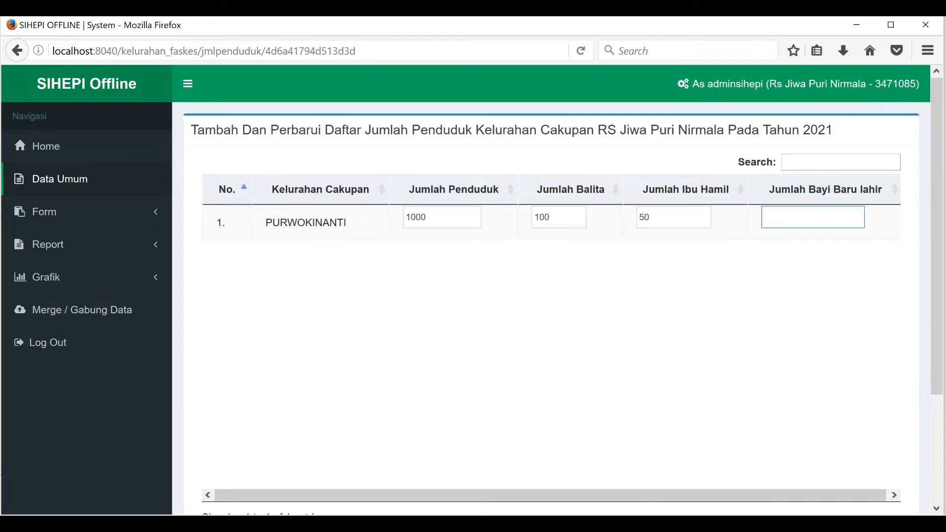
{"action": "type", "text": "10"}
{"action": "scroll", "coordinate": [551, 315], "scroll_direction": "down", "scroll_amount": 3}
{"action": "left_click", "coordinate": [512, 399]}
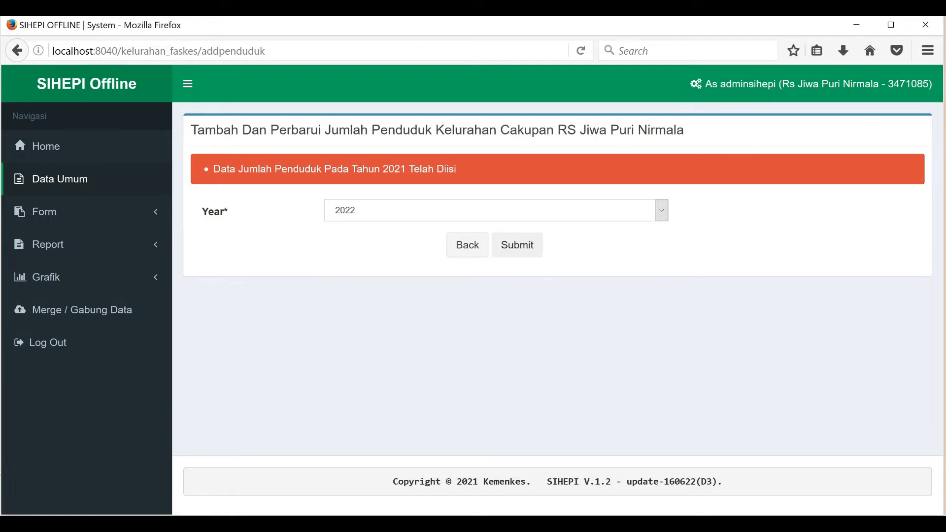
{"action": "left_click", "coordinate": [765, 525]}
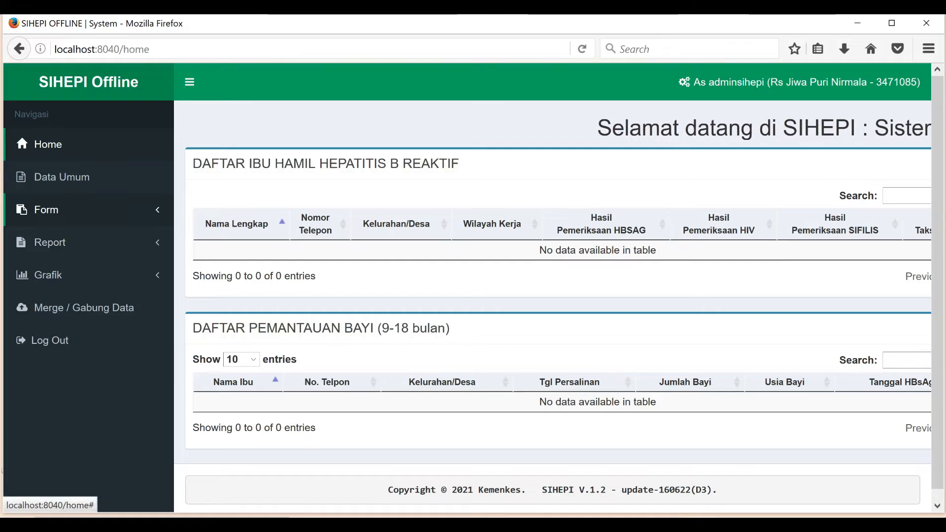
Step: Open Form > Hepatitis and start a new patient with Tambah Pasien
{"action": "left_click", "coordinate": [47, 209]}
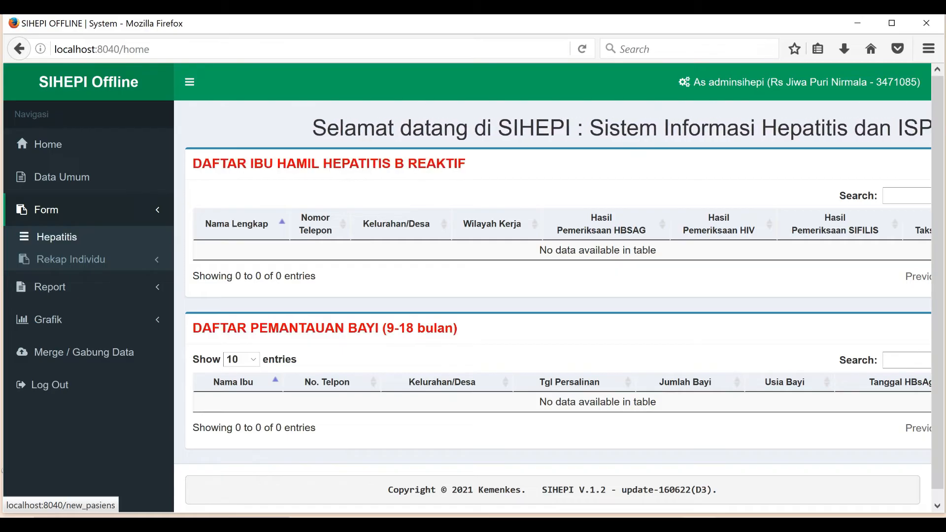
{"action": "left_click", "coordinate": [57, 237]}
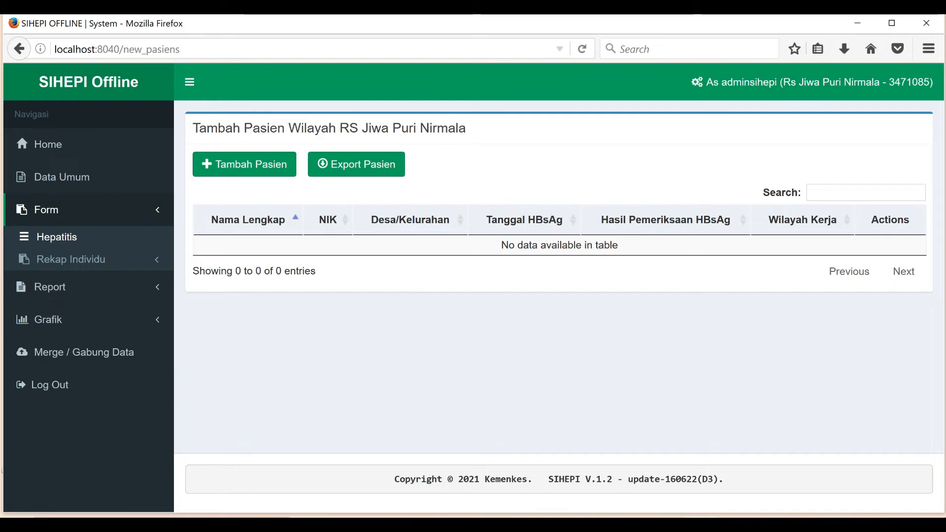
{"action": "left_click", "coordinate": [244, 165]}
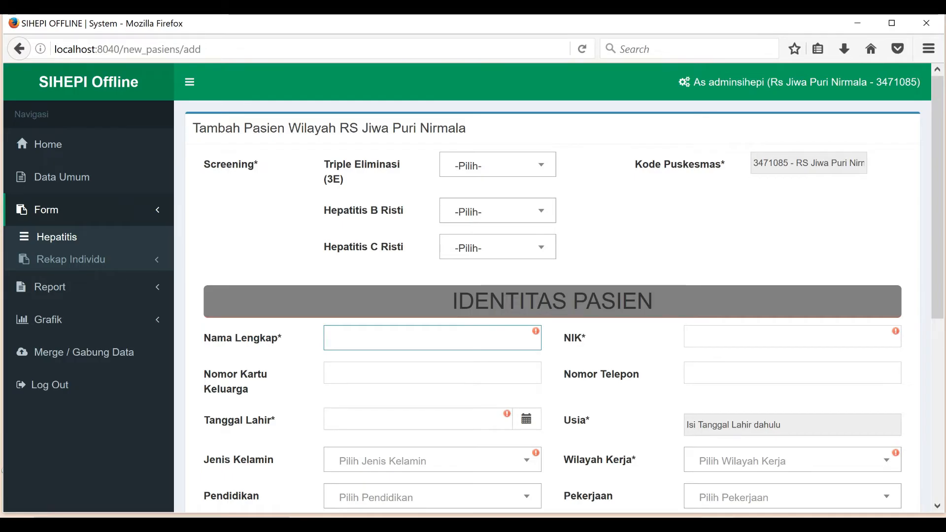
Step: Set Triple Eliminasi (3E) screening to Ya
{"action": "left_click", "coordinate": [498, 165]}
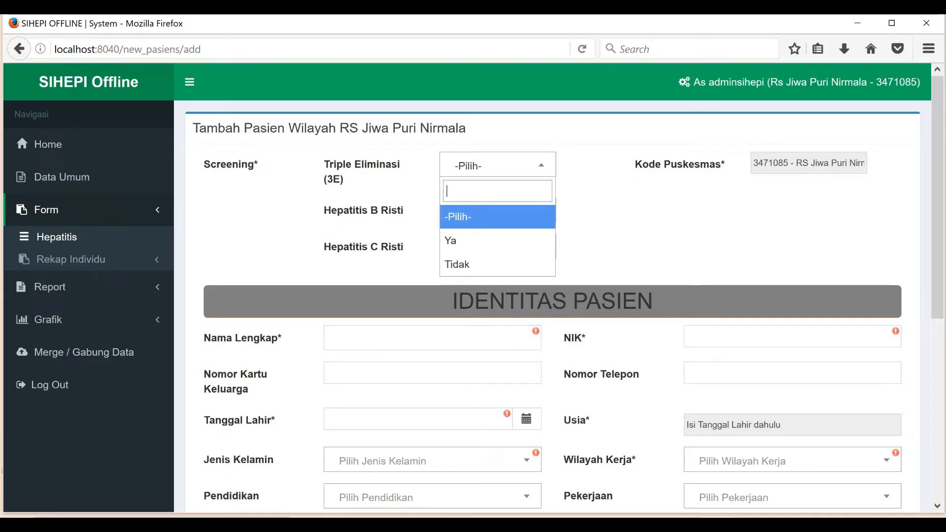
{"action": "key", "text": "Return"}
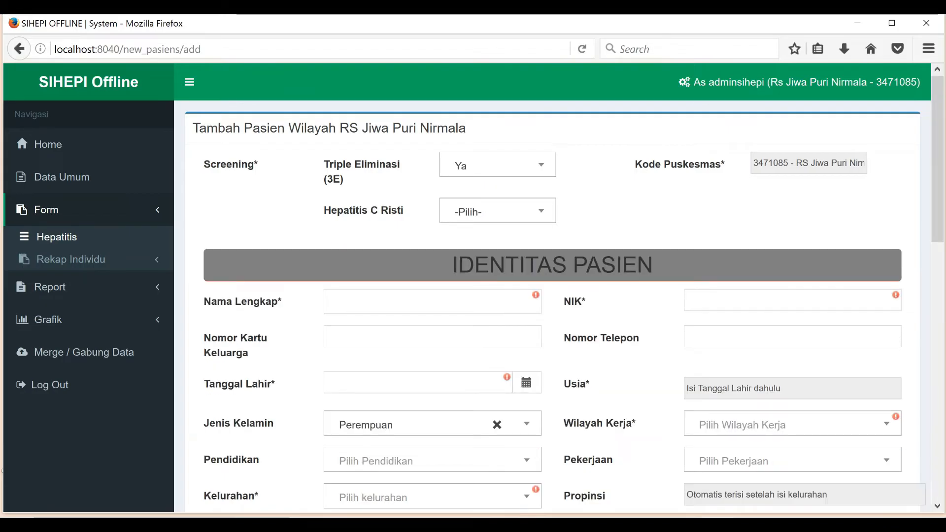
{"action": "scroll", "coordinate": [551, 295], "scroll_direction": "down", "scroll_amount": 3}
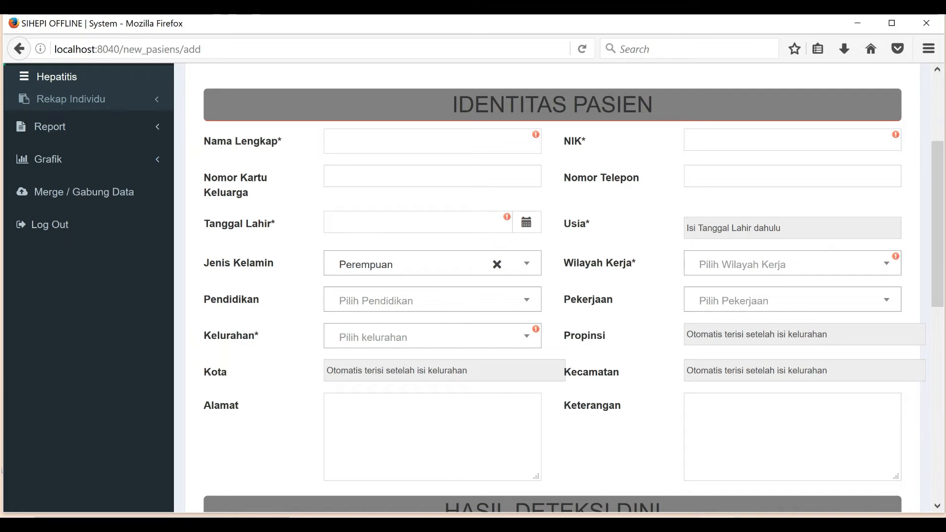
Step: Fill in the patient's full name, family card number, NIK and phone number
{"action": "left_click", "coordinate": [432, 141]}
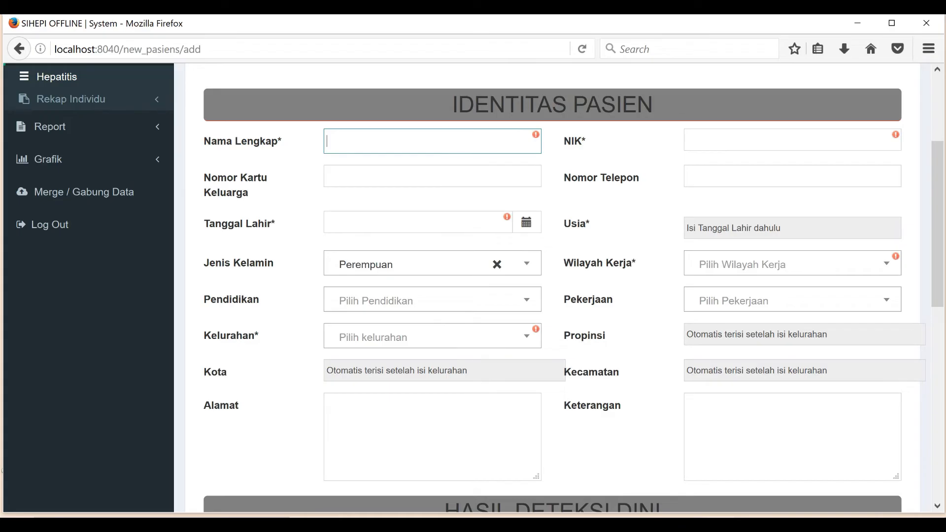
{"action": "key", "text": "Tab"}
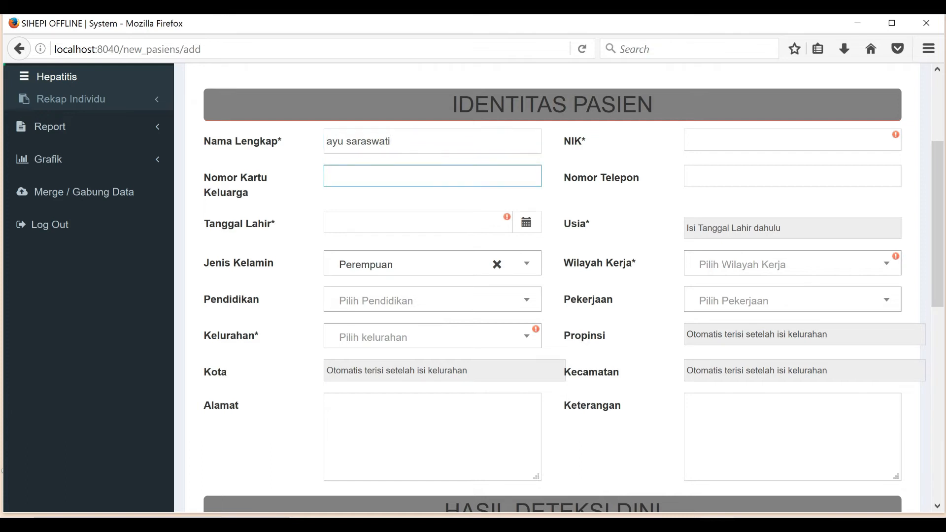
{"action": "type", "text": "347"}
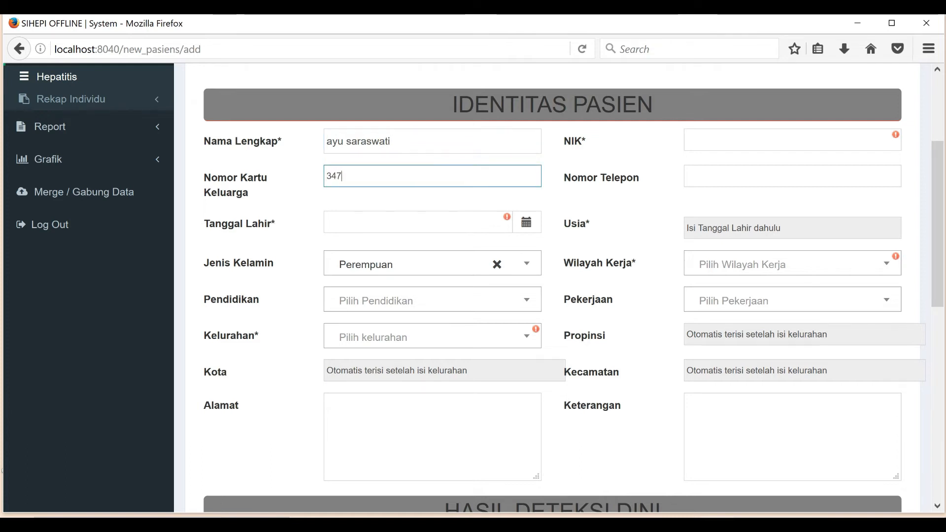
{"action": "type", "text": "11111"}
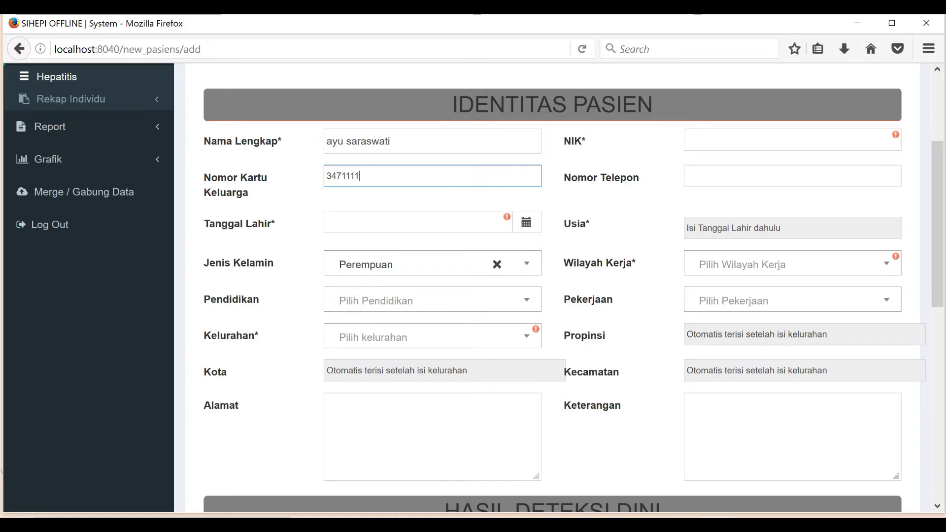
{"action": "type", "text": "11111"}
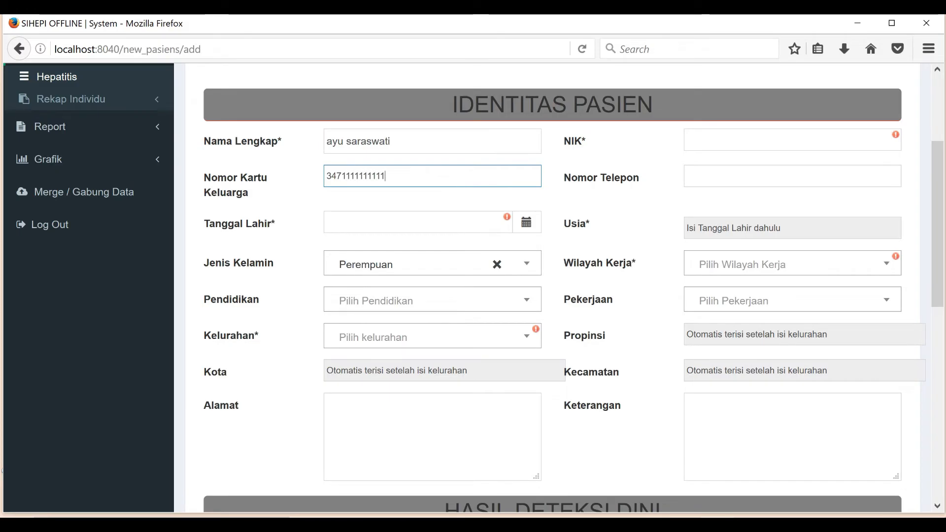
{"action": "left_click", "coordinate": [793, 140]}
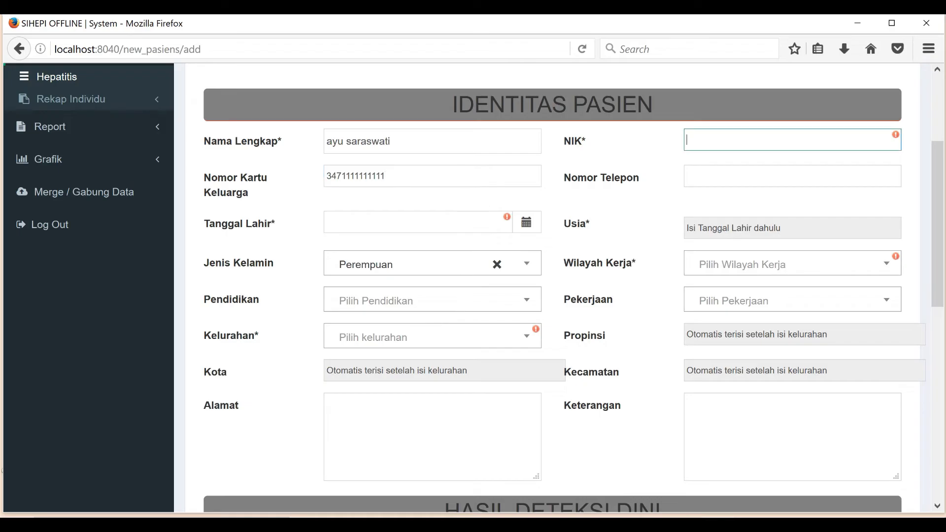
{"action": "type", "text": "3471111111111111"}
{"action": "scroll", "coordinate": [552, 288], "scroll_direction": "down", "scroll_amount": 2}
{"action": "left_click", "coordinate": [793, 96]}
{"action": "type", "text": "081xxxx"}
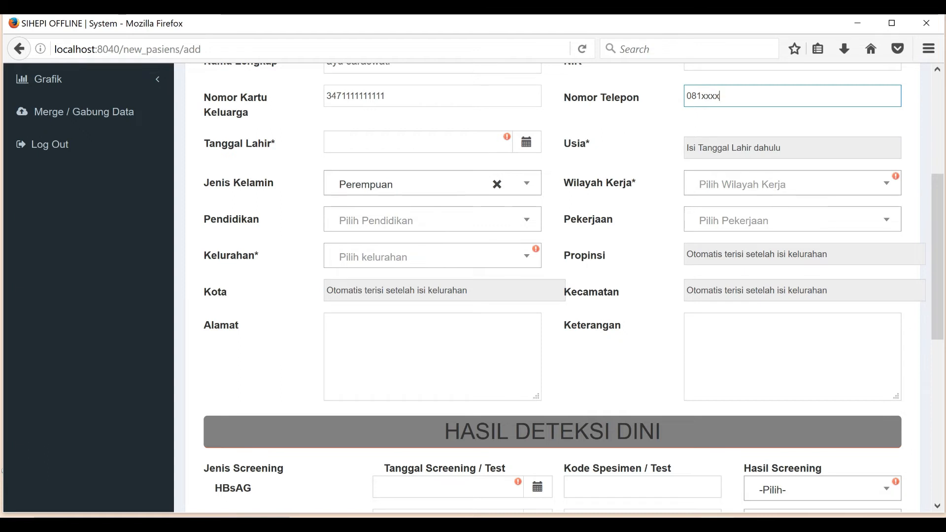
{"action": "left_click", "coordinate": [526, 142]}
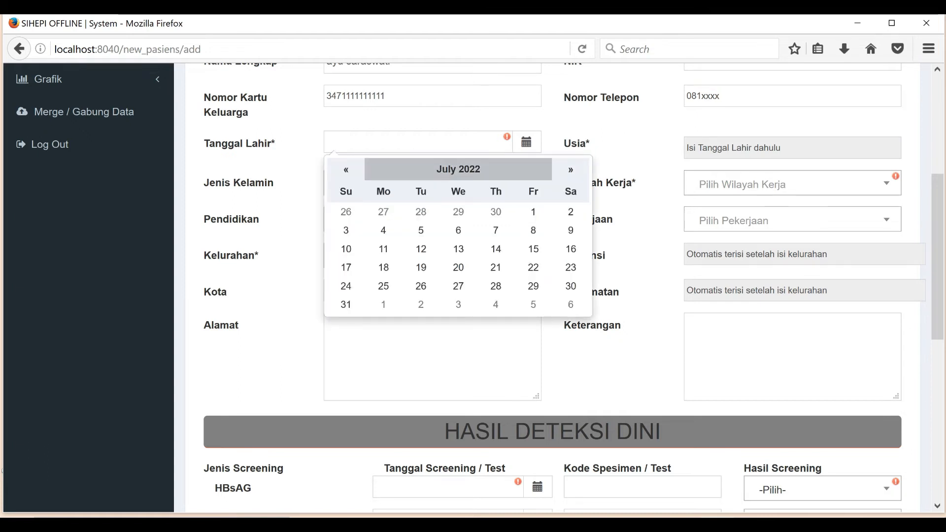
{"action": "left_click", "coordinate": [428, 169]}
{"action": "left_click", "coordinate": [338, 169]}
{"action": "left_click", "coordinate": [338, 170]}
{"action": "left_click", "coordinate": [338, 170]}
{"action": "left_click", "coordinate": [338, 169]}
{"action": "left_click", "coordinate": [338, 170]}
{"action": "left_click", "coordinate": [338, 169]}
{"action": "left_click", "coordinate": [338, 170]}
{"action": "left_click", "coordinate": [338, 169]}
{"action": "left_click", "coordinate": [403, 169]}
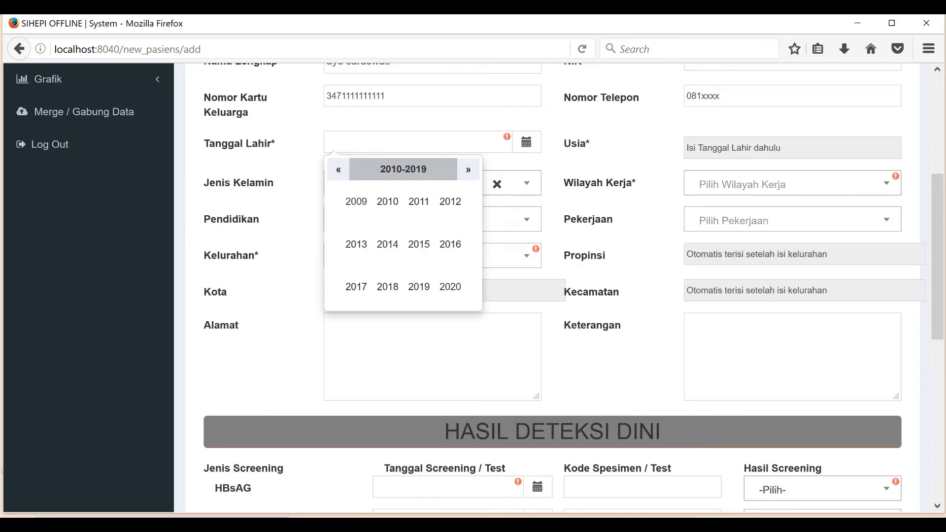
{"action": "left_click", "coordinate": [338, 169]}
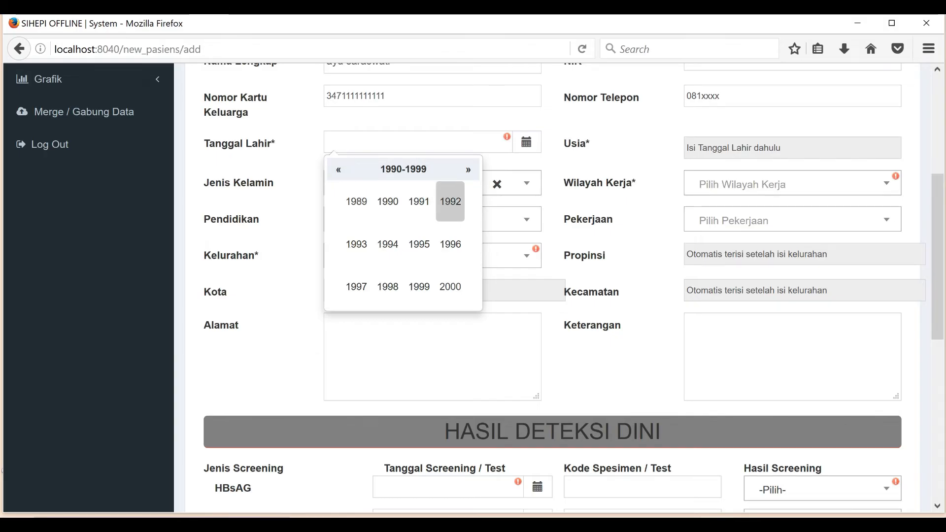
{"action": "left_click", "coordinate": [419, 202]}
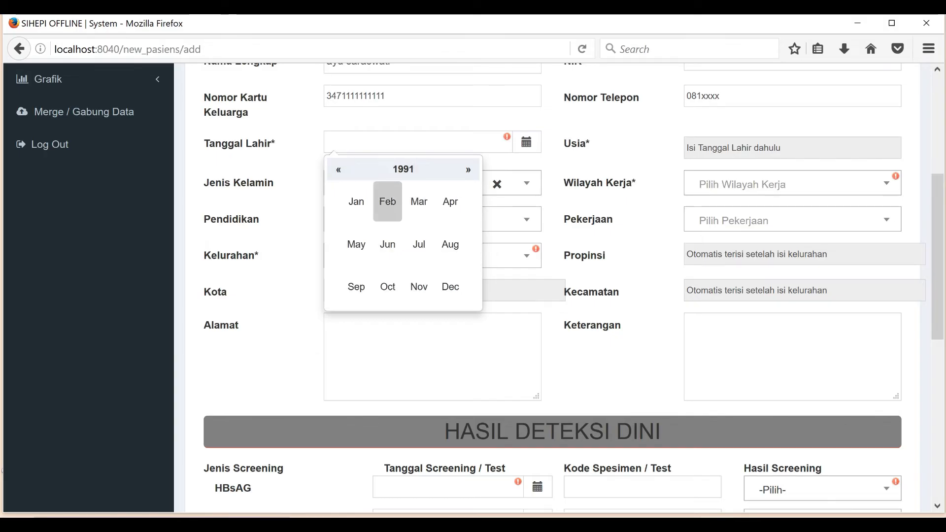
{"action": "left_click", "coordinate": [387, 201]}
{"action": "left_click", "coordinate": [533, 230]}
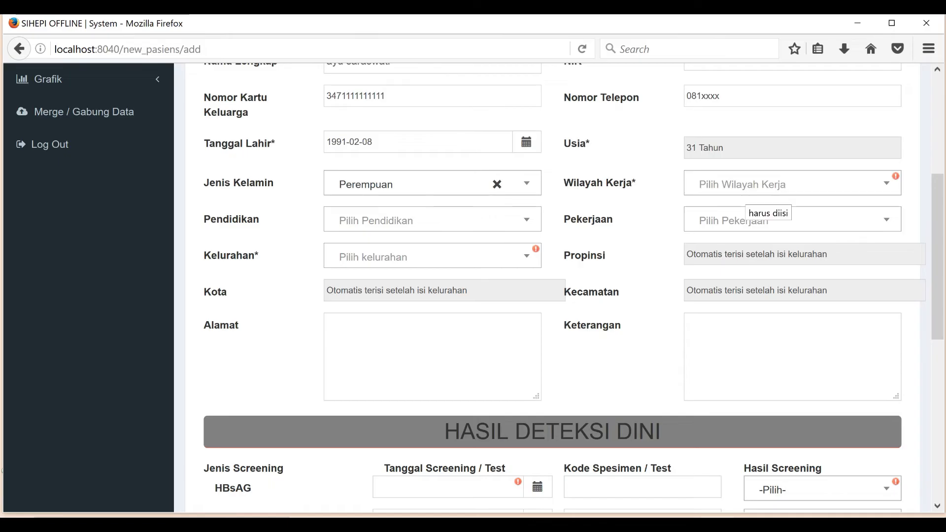
Step: Set work area to Dalam Wilayah, kelurahan to PURWOKINANTI, and occupation to Karyawan Swasta
{"action": "left_click", "coordinate": [745, 186]}
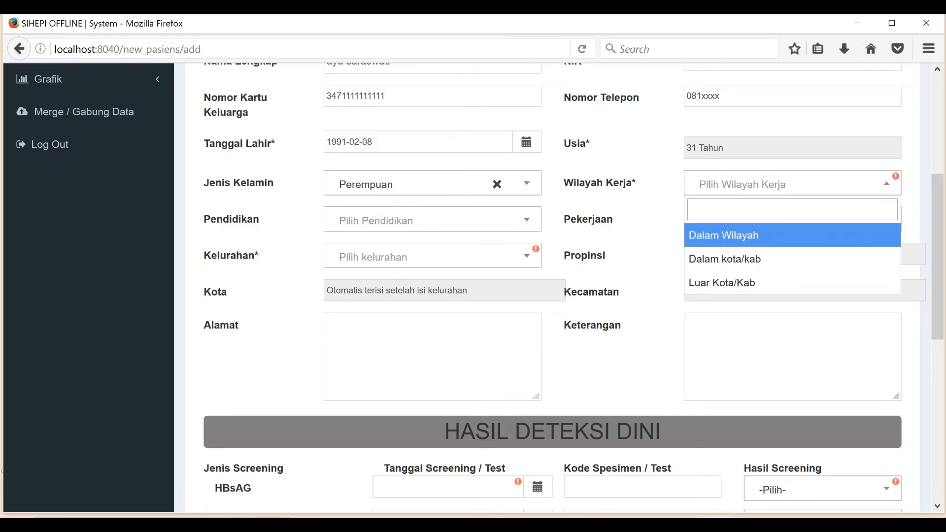
{"action": "key", "text": "Return"}
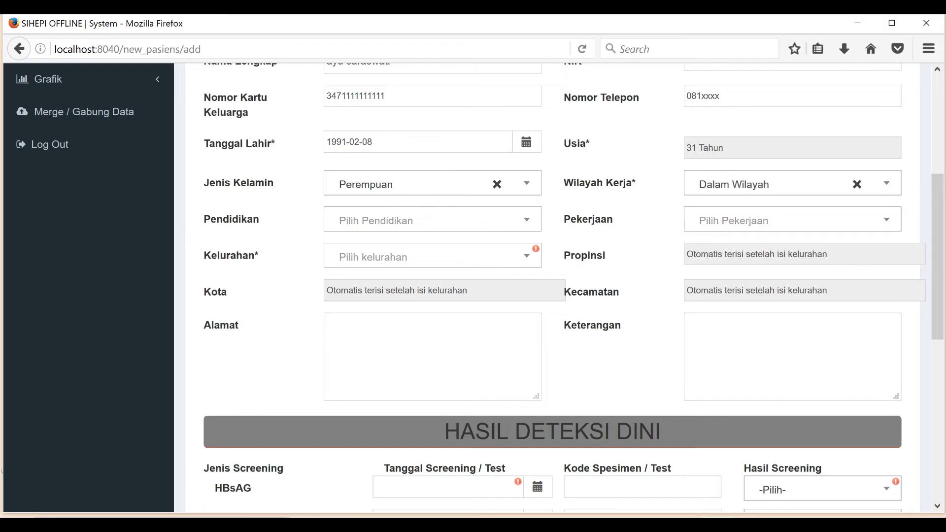
{"action": "left_click", "coordinate": [432, 256]}
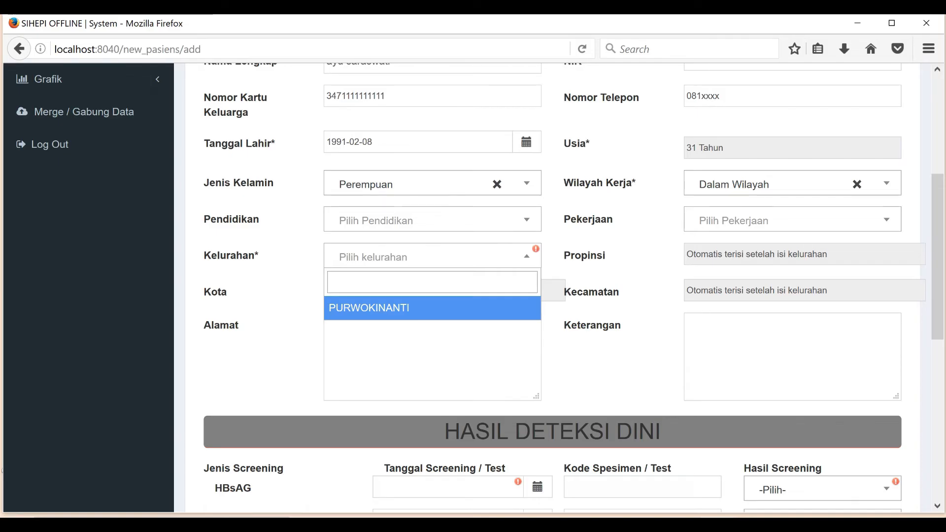
{"action": "key", "text": "Return"}
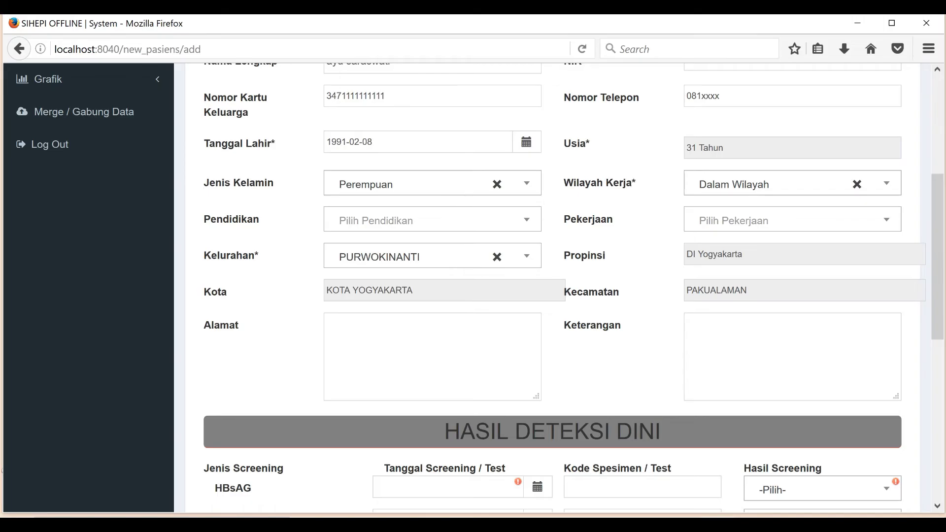
{"action": "left_click", "coordinate": [733, 221]}
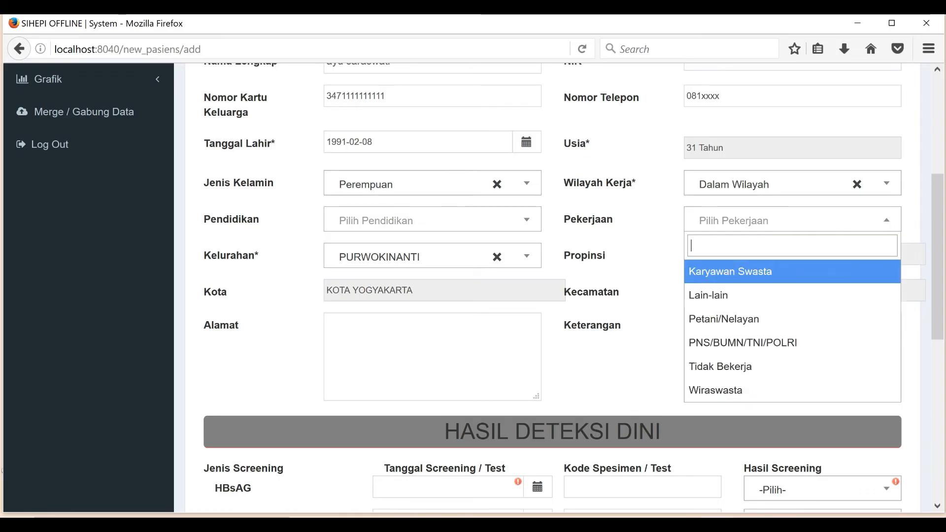
{"action": "key", "text": "Return"}
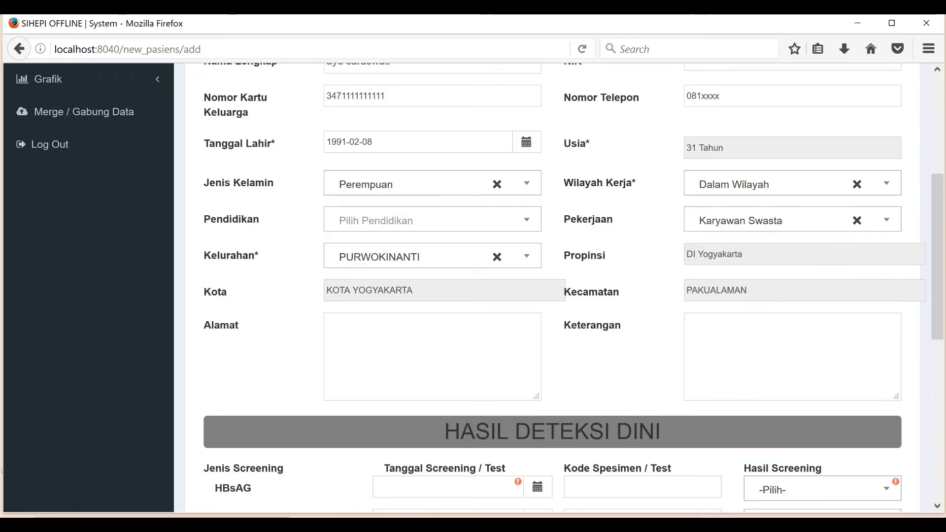
Step: Record the HBsAG screening on 10 June 2021 with a Reaktif result
{"action": "scroll", "coordinate": [552, 286], "scroll_direction": "down", "scroll_amount": 7}
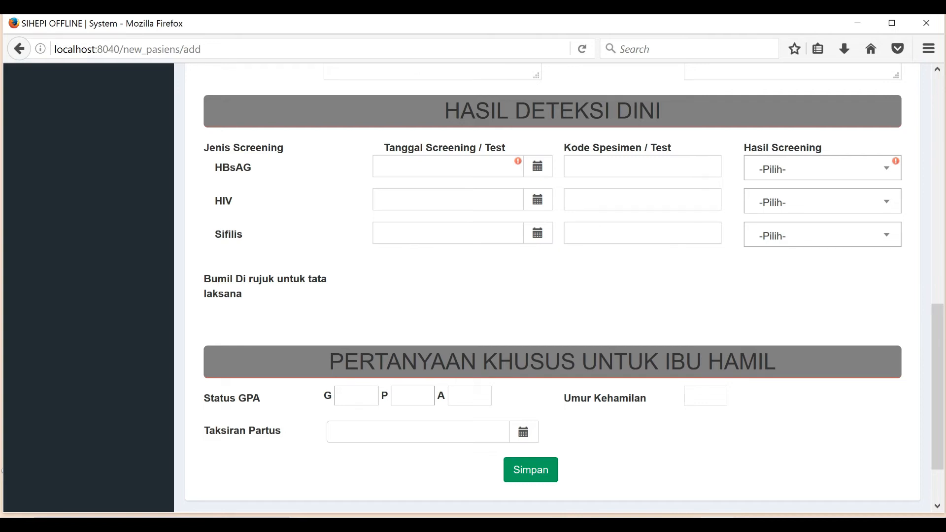
{"action": "left_click", "coordinate": [537, 166]}
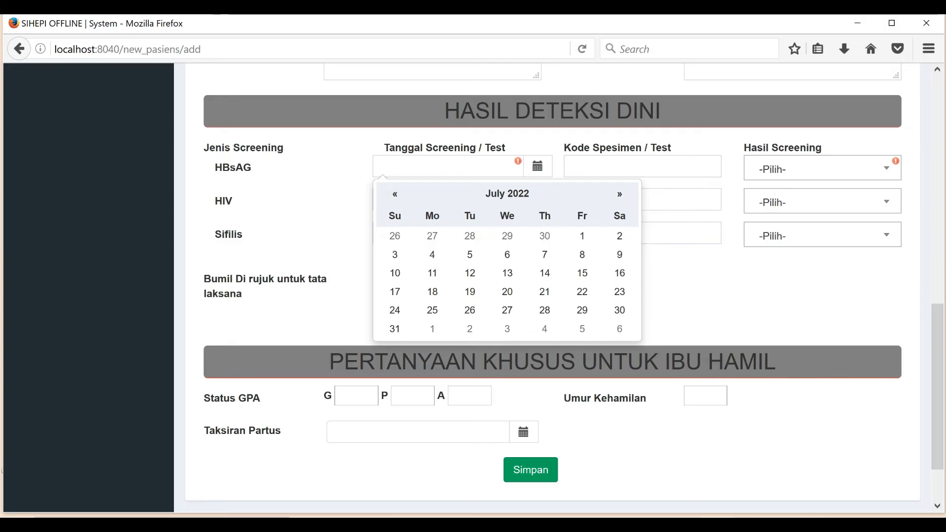
{"action": "left_click", "coordinate": [473, 194]}
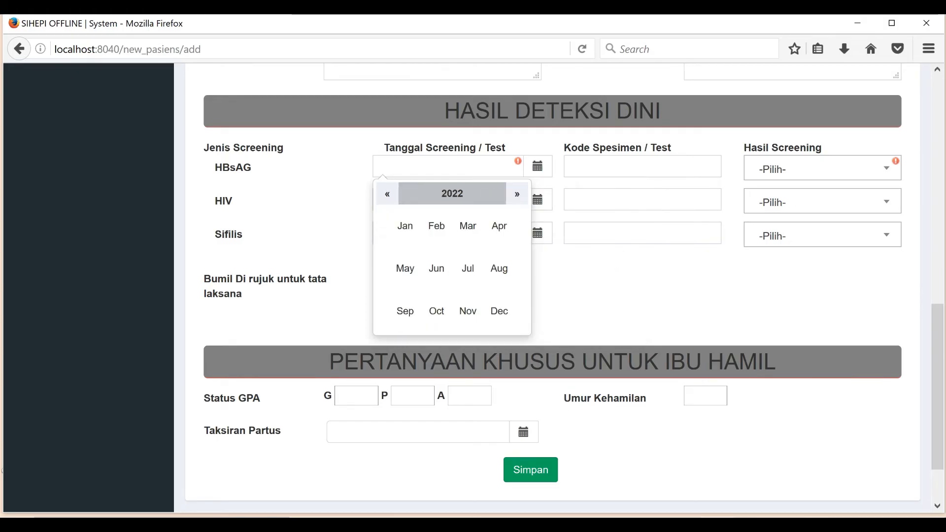
{"action": "left_click", "coordinate": [388, 194]}
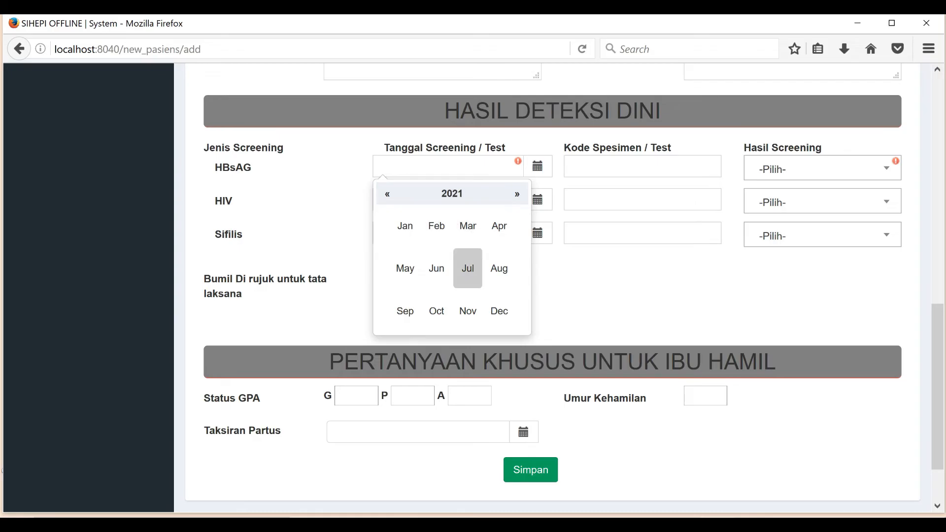
{"action": "left_click", "coordinate": [468, 268]}
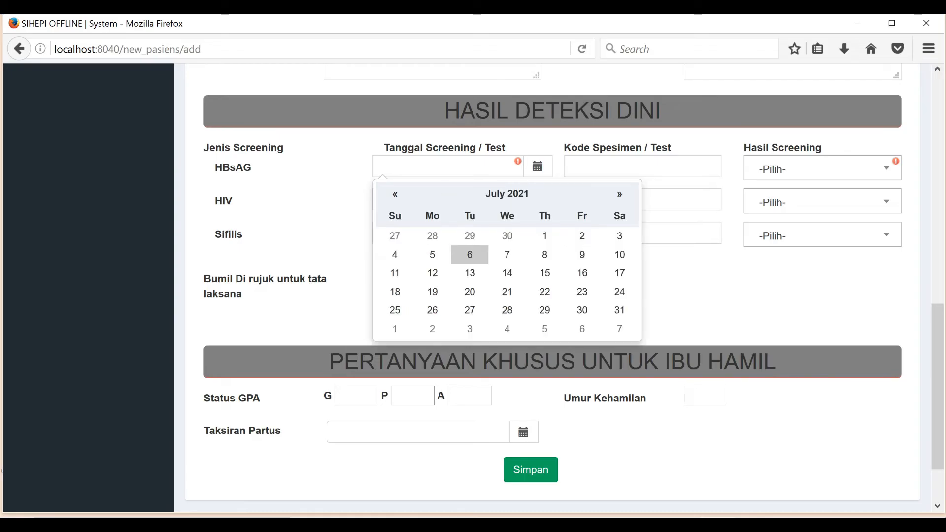
{"action": "left_click", "coordinate": [394, 193]}
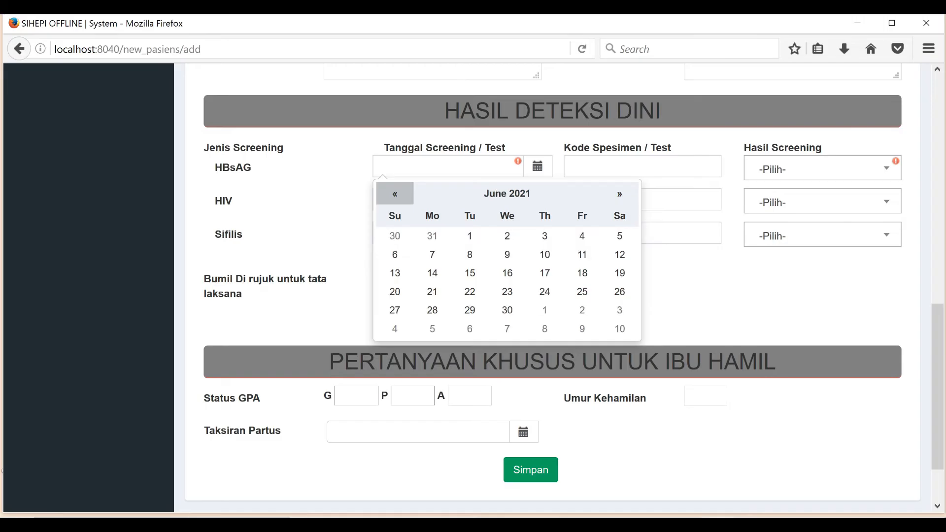
{"action": "left_click", "coordinate": [545, 254]}
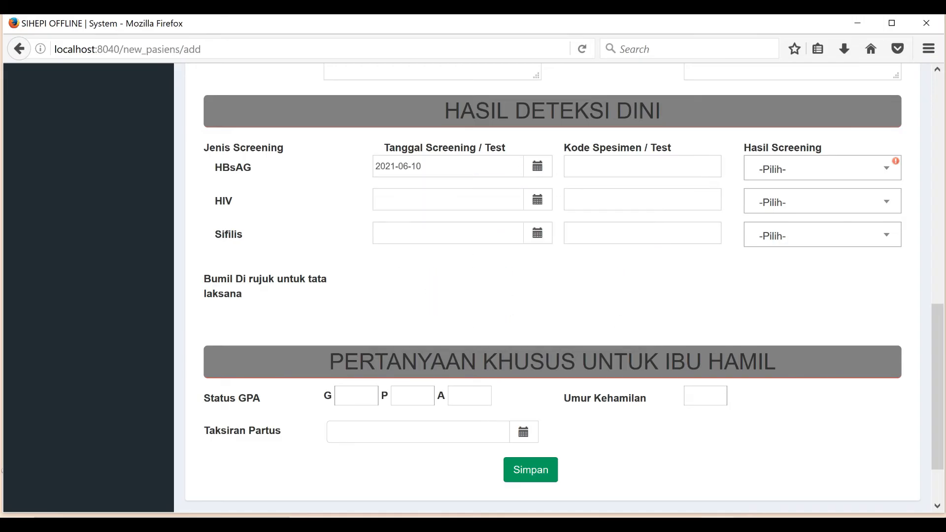
{"action": "left_click", "coordinate": [822, 169]}
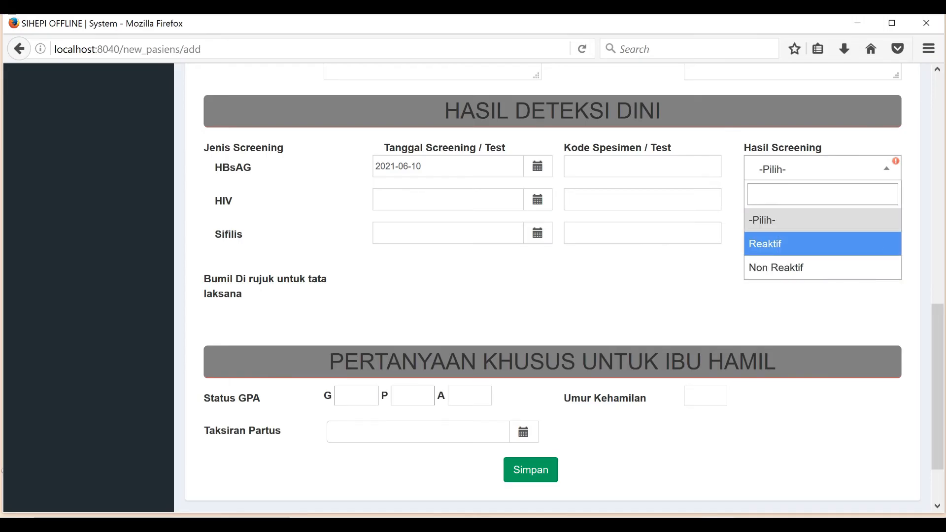
{"action": "left_click", "coordinate": [822, 244]}
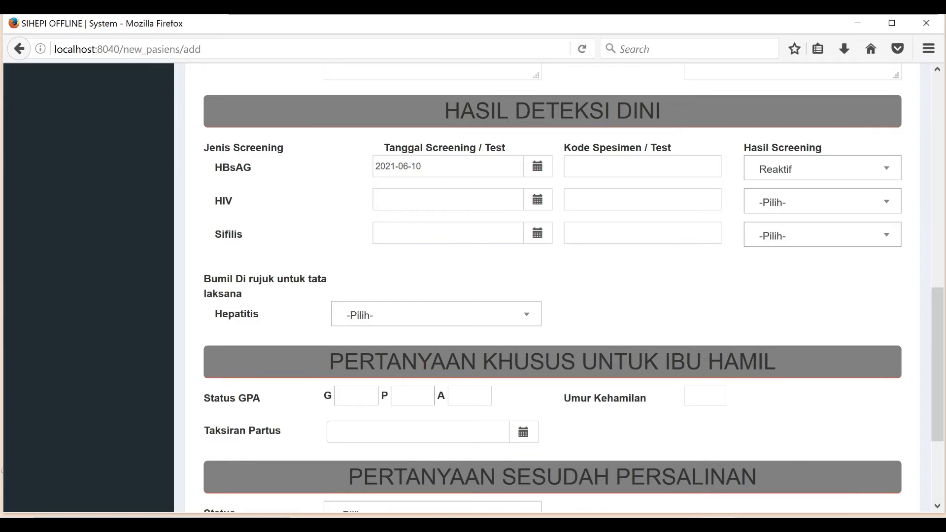
Step: Set the pregnant mother's Hepatitis referral for treatment to Ya
{"action": "scroll", "coordinate": [564, 286], "scroll_direction": "down", "scroll_amount": 3}
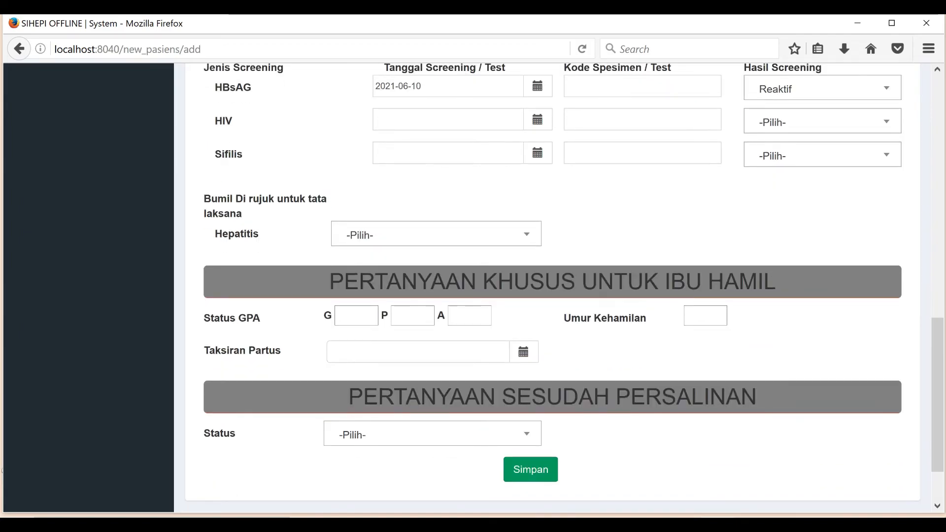
{"action": "scroll", "coordinate": [565, 287], "scroll_direction": "down", "scroll_amount": 3}
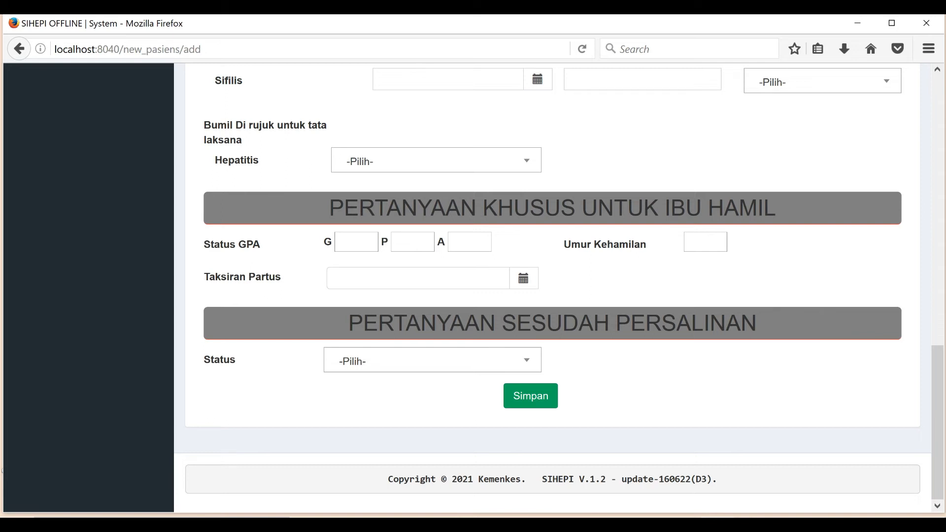
{"action": "left_click", "coordinate": [436, 160]}
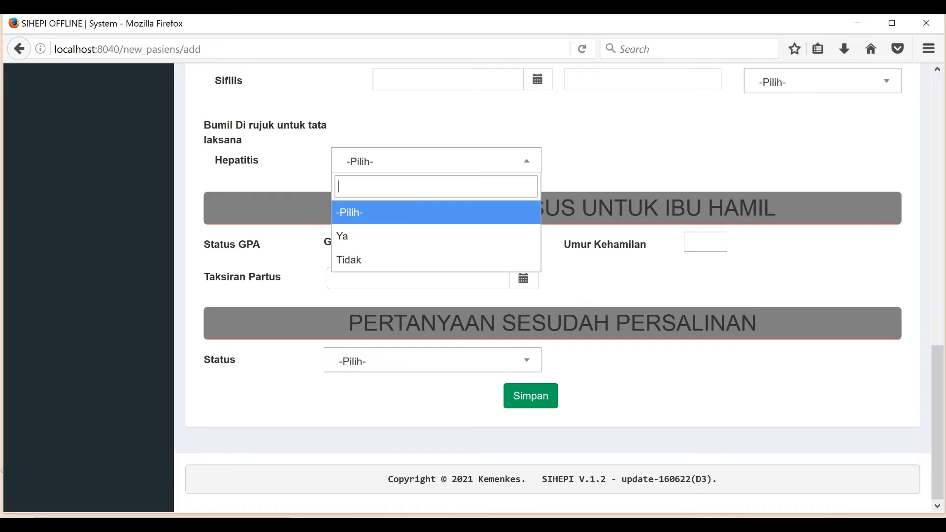
{"action": "left_click", "coordinate": [436, 236]}
Step: Leave the Faskes Rujukan referral facility empty after briefly choosing RSU Yogyakarta
{"action": "scroll", "coordinate": [436, 236], "scroll_direction": "down", "scroll_amount": 1}
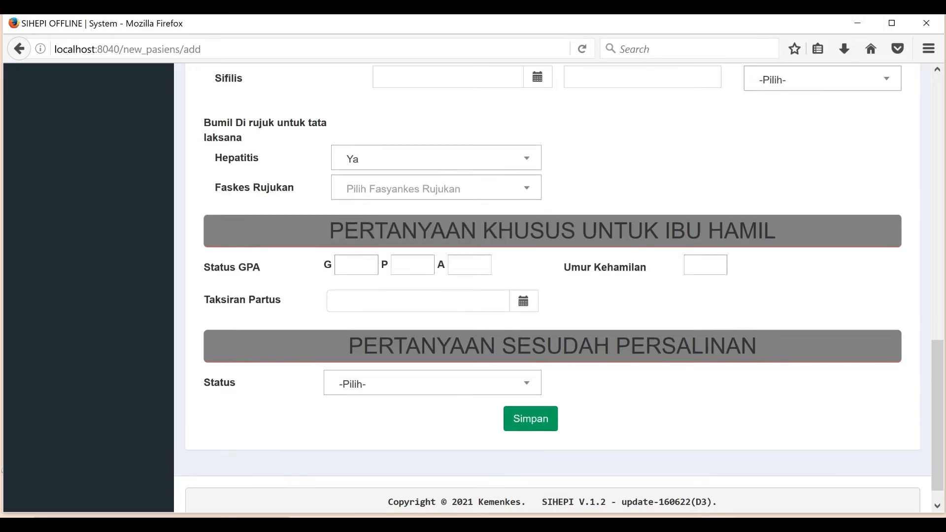
{"action": "left_click", "coordinate": [436, 165]}
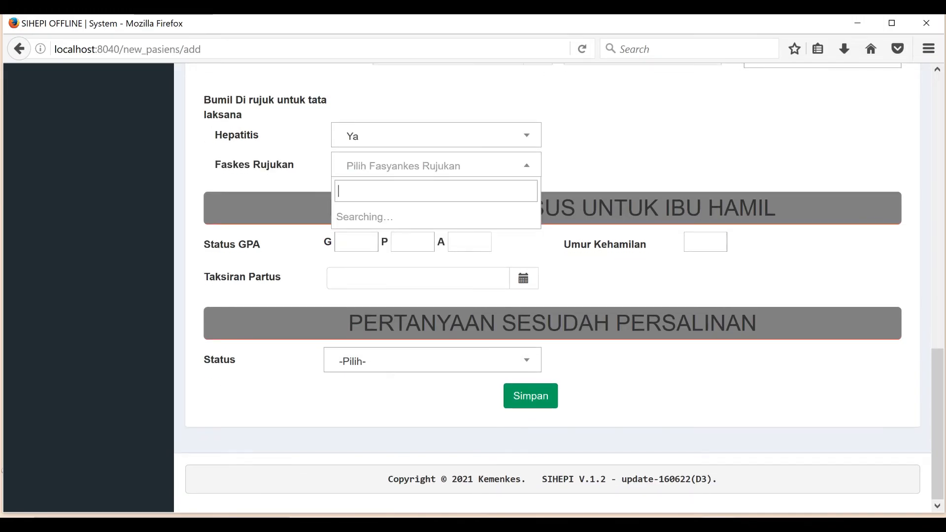
{"action": "key", "text": "Down"}
{"action": "key", "text": "Down"}
{"action": "key", "text": "Down"}
{"action": "key", "text": "Down"}
{"action": "key", "text": "Down"}
{"action": "key", "text": "Down"}
{"action": "key", "text": "Down"}
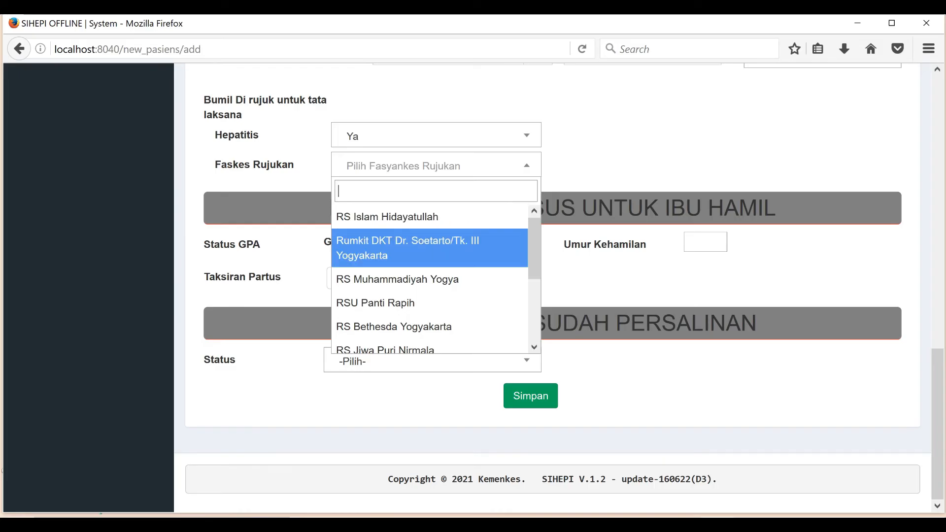
{"action": "key", "text": "Down"}
{"action": "key", "text": "Down"}
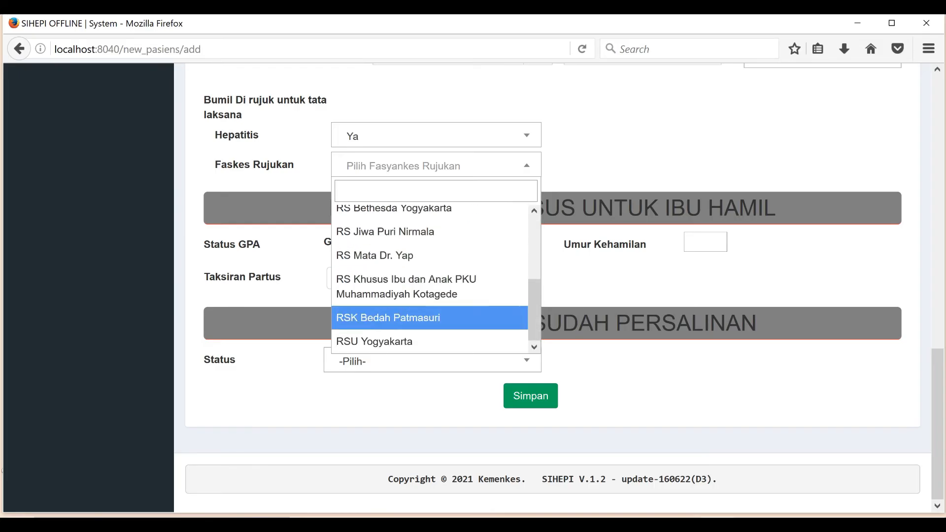
{"action": "key", "text": "Up"}
{"action": "key", "text": "Down"}
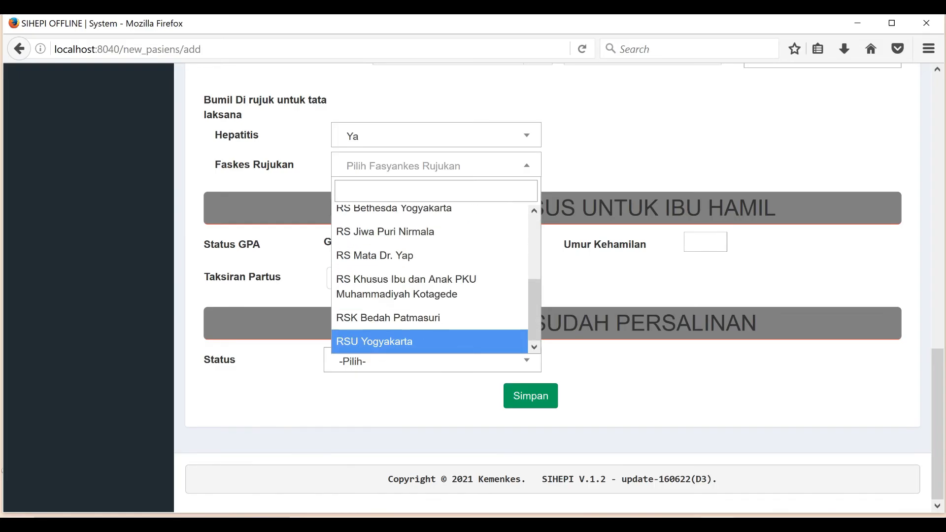
{"action": "key", "text": "Return"}
{"action": "left_click", "coordinate": [497, 166]}
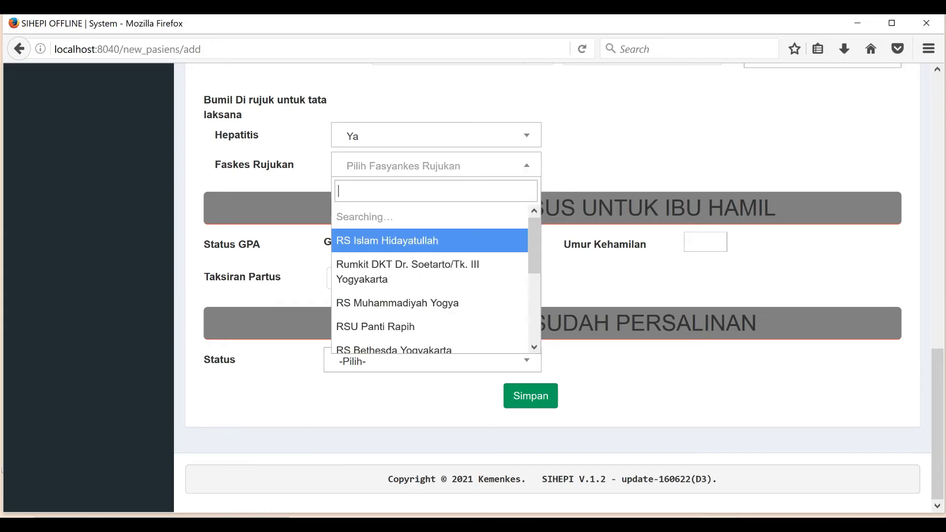
{"action": "left_click", "coordinate": [497, 166]}
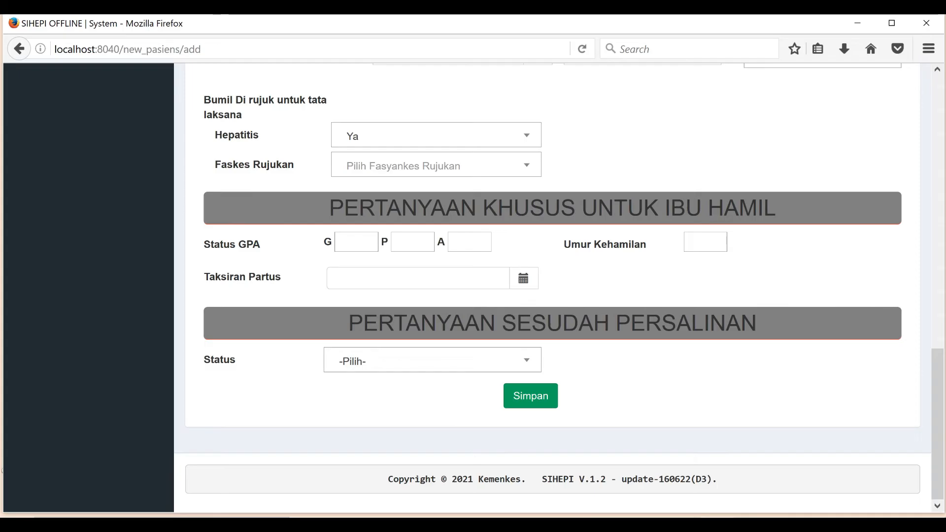
Step: Enter the pregnancy history as G1, P0, A0
{"action": "left_click", "coordinate": [356, 242]}
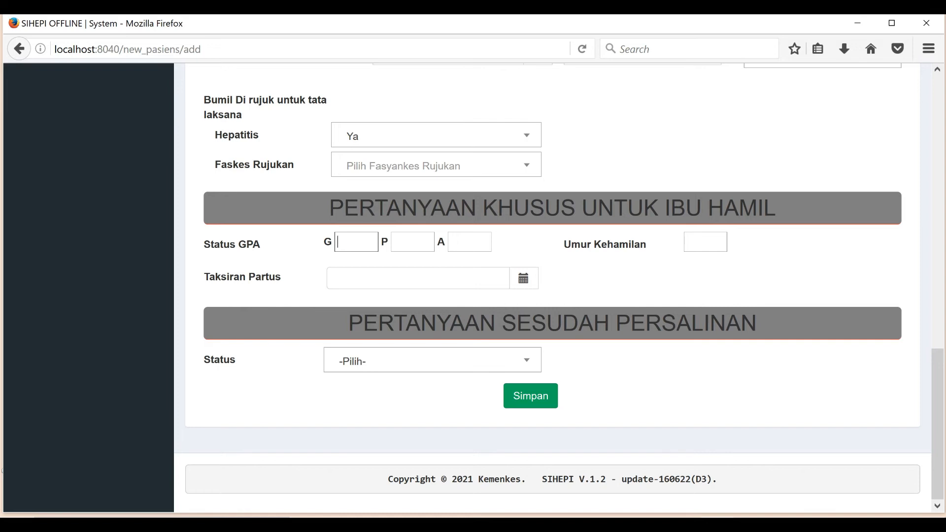
{"action": "type", "text": "1"}
{"action": "key", "text": "Tab"}
{"action": "type", "text": "0"}
{"action": "key", "text": "Tab"}
{"action": "type", "text": "0"}
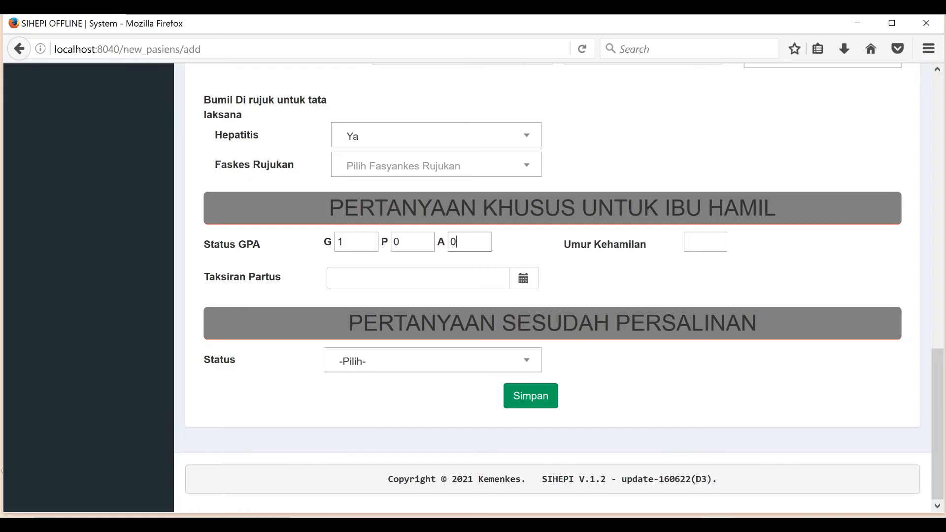
{"action": "key", "text": "Tab"}
{"action": "type", "text": "8"}
Step: Set the estimated delivery date (Taksiran Partus) to 15 December 2021
{"action": "scroll", "coordinate": [552, 287], "scroll_direction": "up", "scroll_amount": 5}
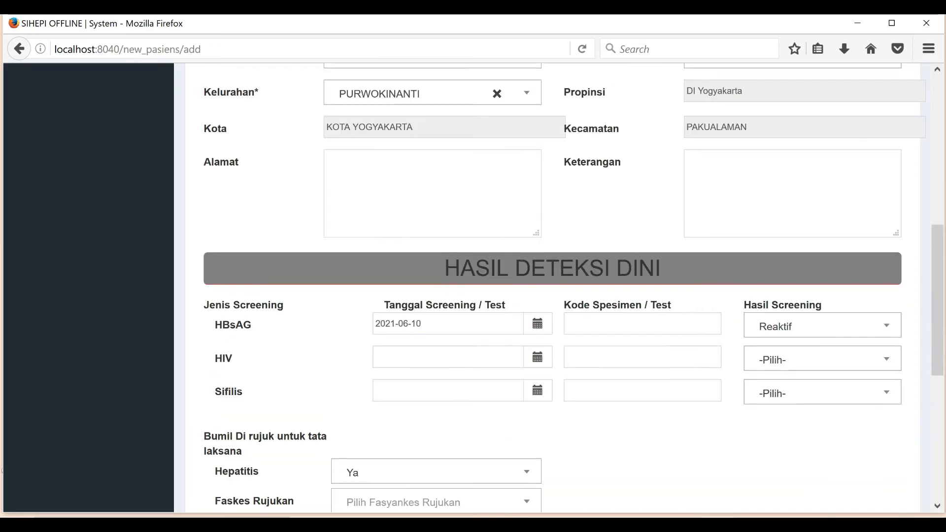
{"action": "scroll", "coordinate": [552, 287], "scroll_direction": "down", "scroll_amount": 5}
{"action": "left_click", "coordinate": [523, 278]}
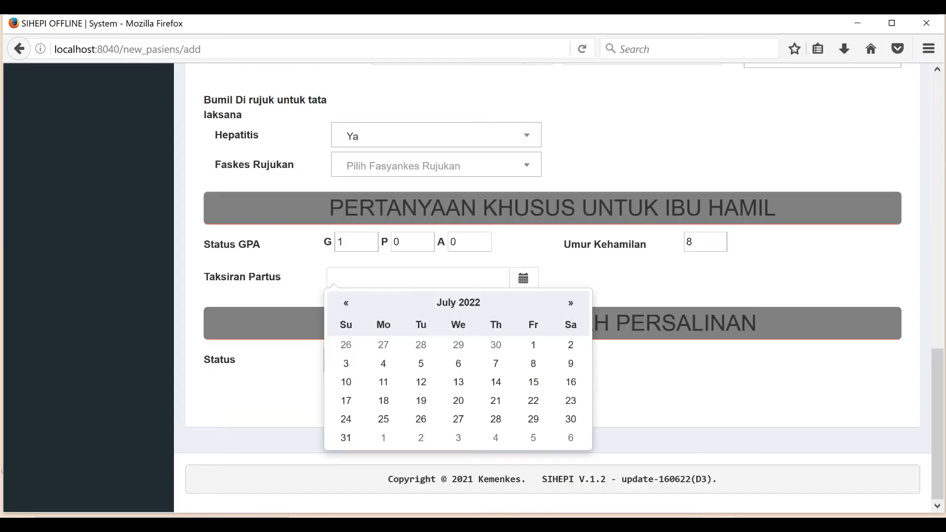
{"action": "left_click", "coordinate": [346, 302]}
{"action": "left_click", "coordinate": [458, 302]}
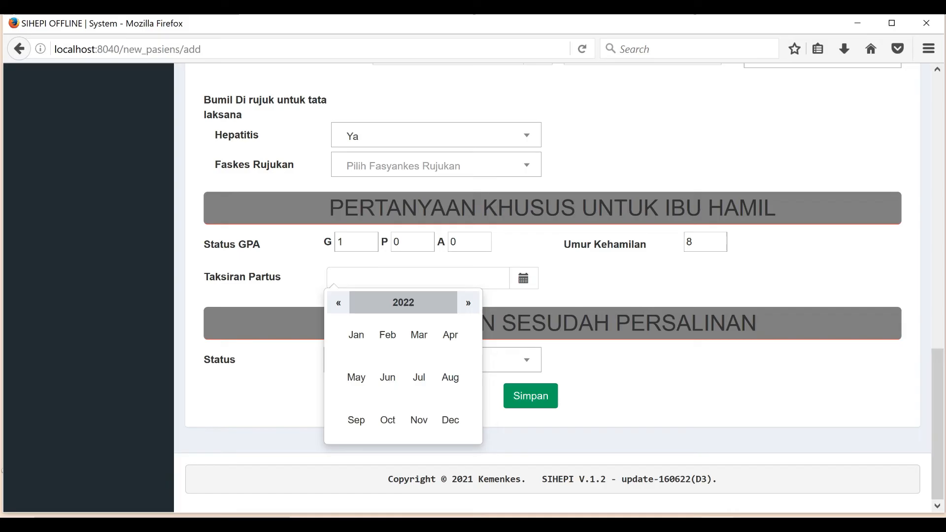
{"action": "left_click", "coordinate": [338, 303]}
{"action": "left_click", "coordinate": [451, 420]}
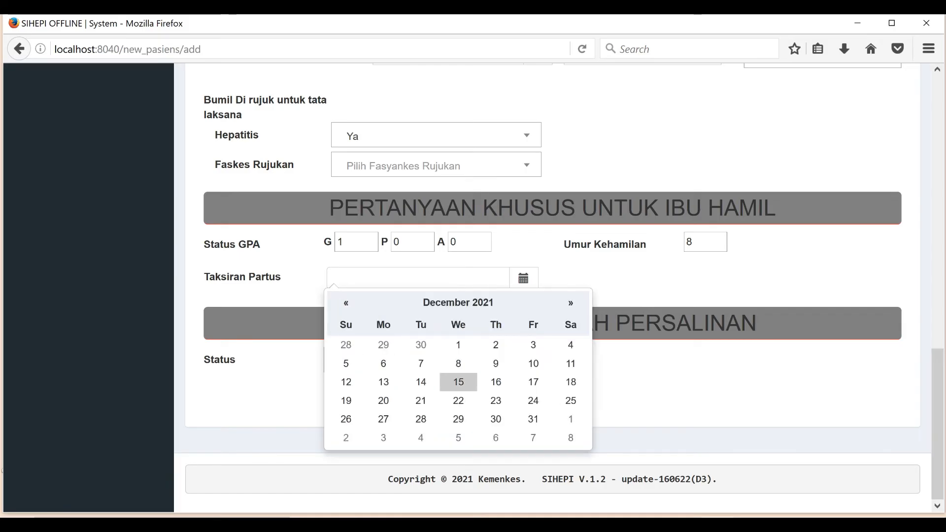
{"action": "left_click", "coordinate": [458, 382]}
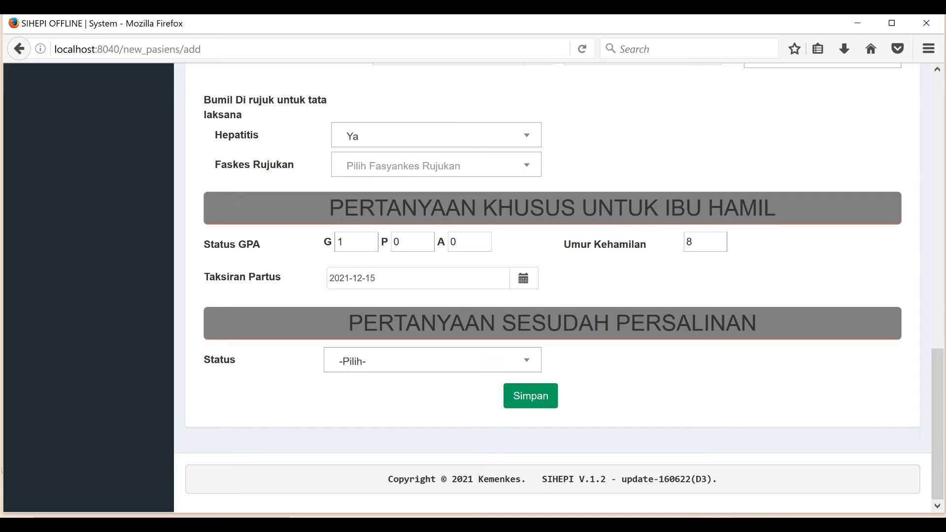
Step: Set the status to Melahirkan with 1 child born
{"action": "left_click", "coordinate": [432, 361]}
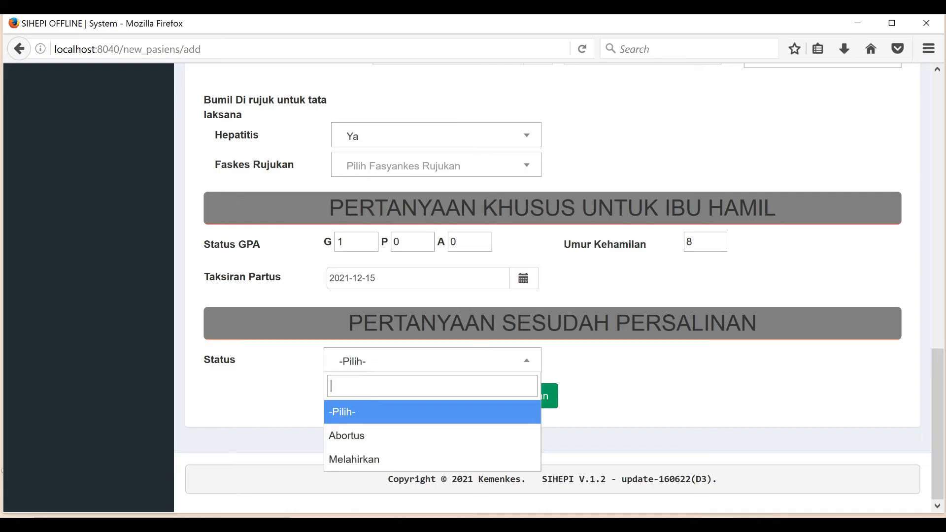
{"action": "key", "text": "Return"}
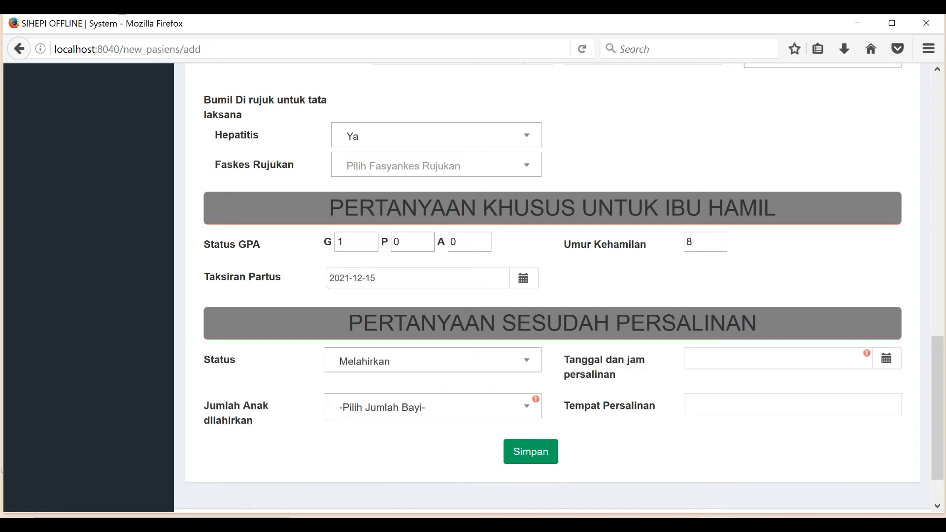
{"action": "scroll", "coordinate": [559, 287], "scroll_direction": "down", "scroll_amount": 2}
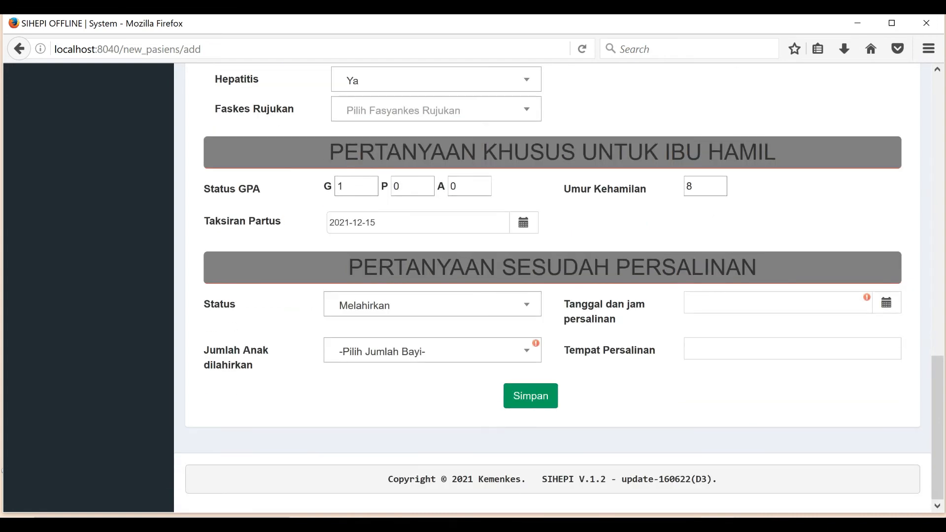
{"action": "left_click", "coordinate": [432, 350]}
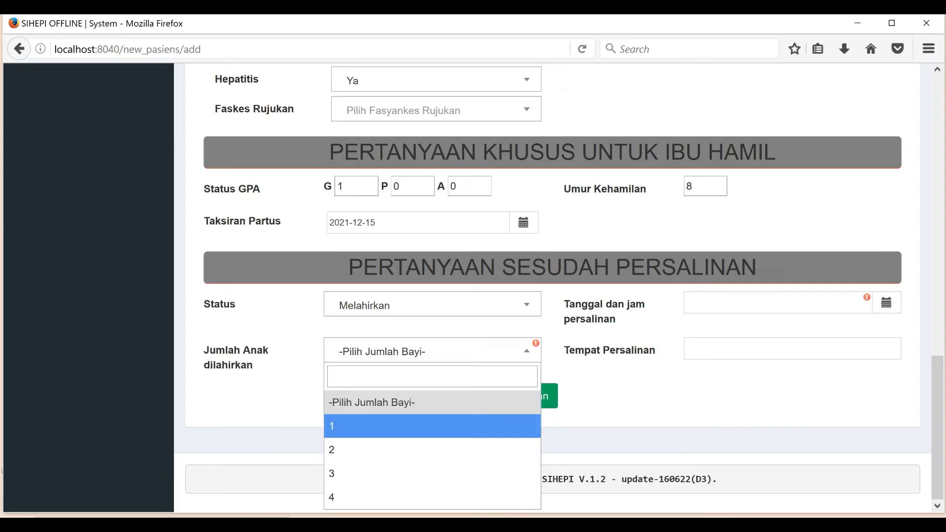
{"action": "key", "text": "Return"}
Step: Set the delivery date to 14 December 2021, time 17:48
{"action": "scroll", "coordinate": [560, 287], "scroll_direction": "down", "scroll_amount": 3}
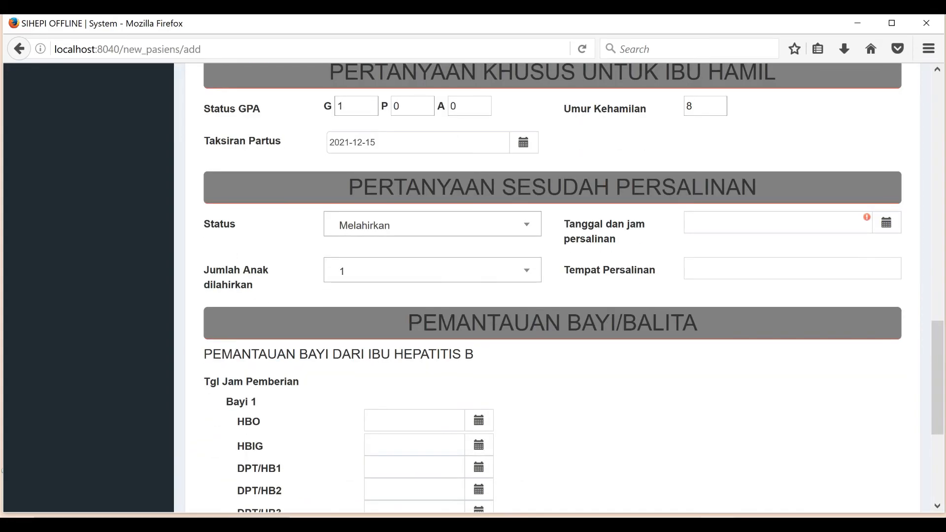
{"action": "left_click", "coordinate": [886, 223]}
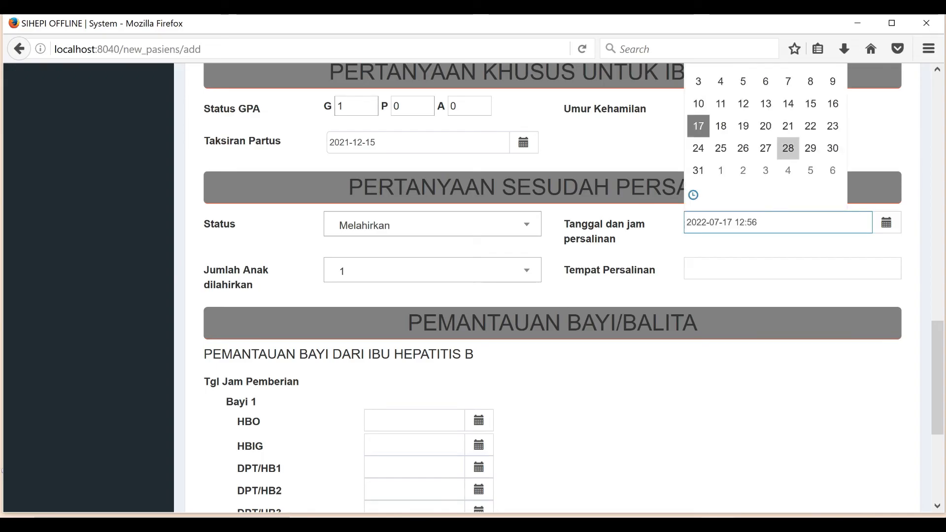
{"action": "scroll", "coordinate": [743, 82], "scroll_direction": "up", "scroll_amount": 5}
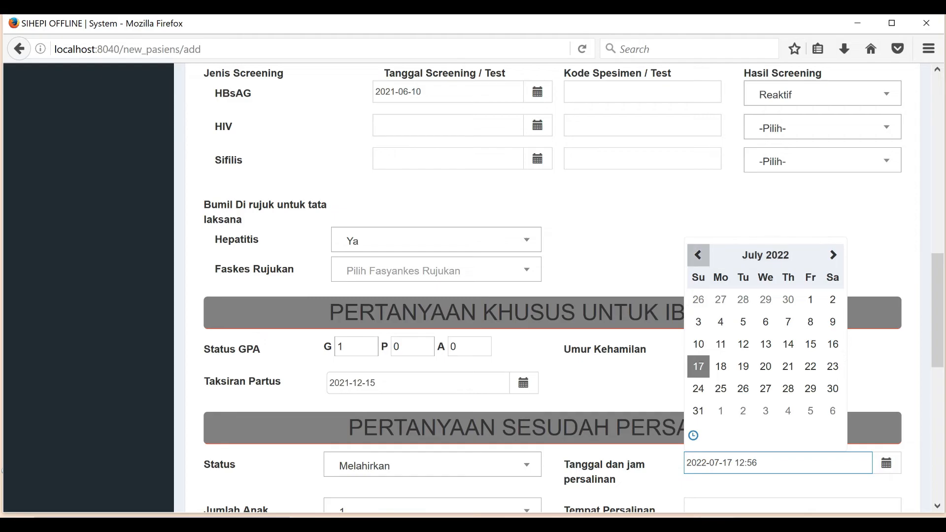
{"action": "left_click", "coordinate": [698, 255]}
{"action": "left_click", "coordinate": [698, 255]}
{"action": "left_click", "coordinate": [766, 255]}
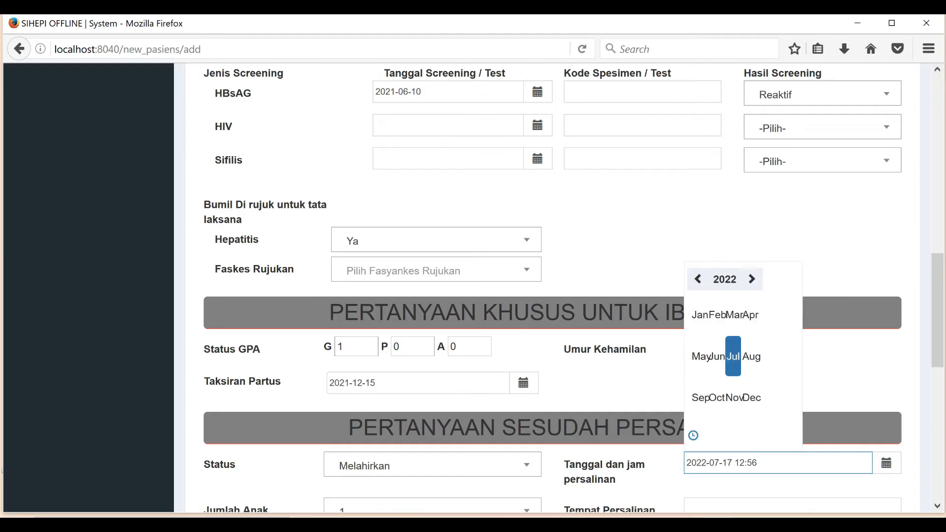
{"action": "left_click", "coordinate": [698, 279]}
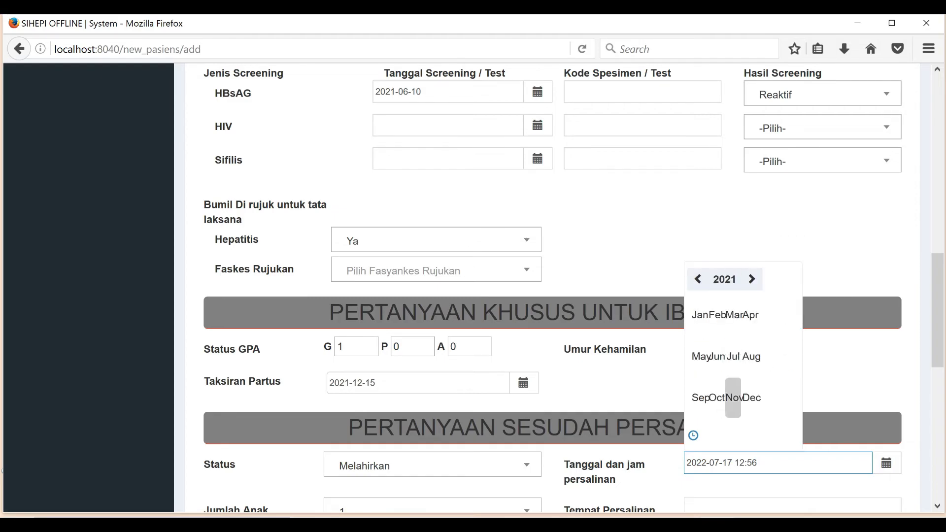
{"action": "left_click", "coordinate": [750, 398]}
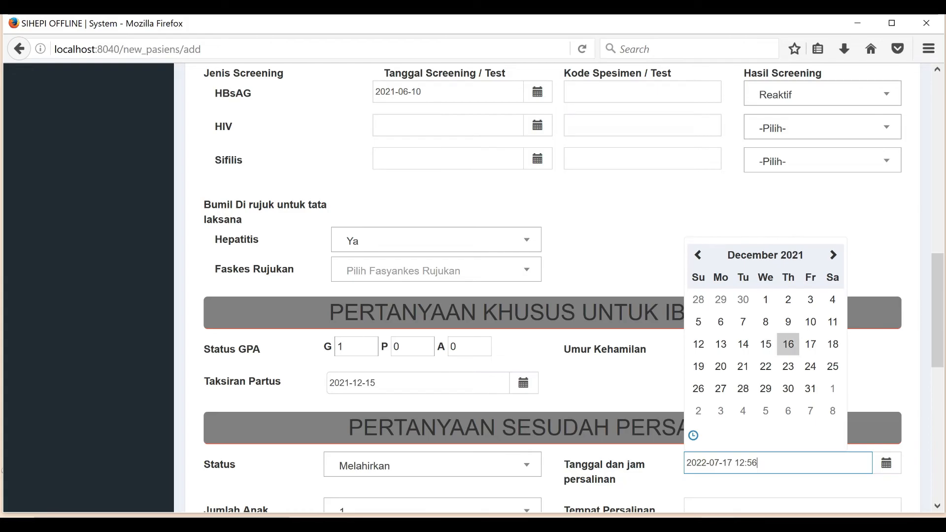
{"action": "left_click", "coordinate": [743, 344]}
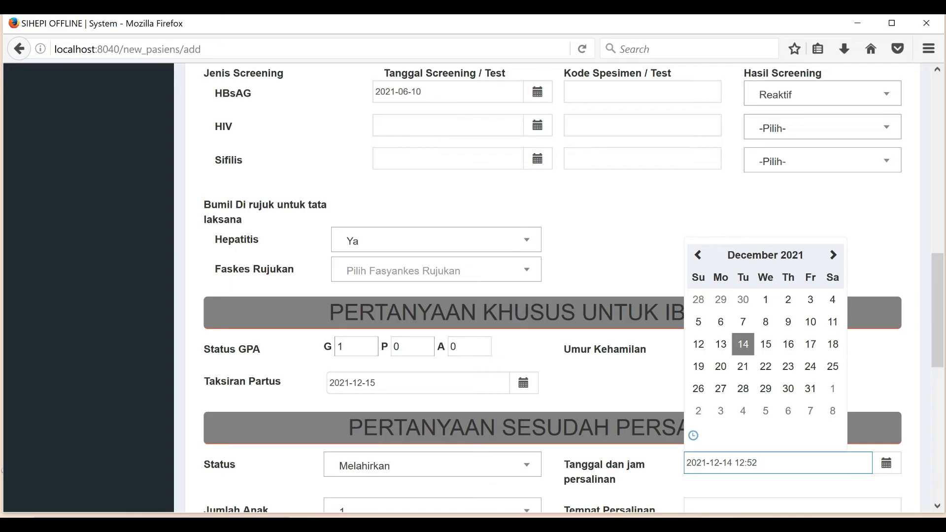
{"action": "left_click", "coordinate": [694, 435]}
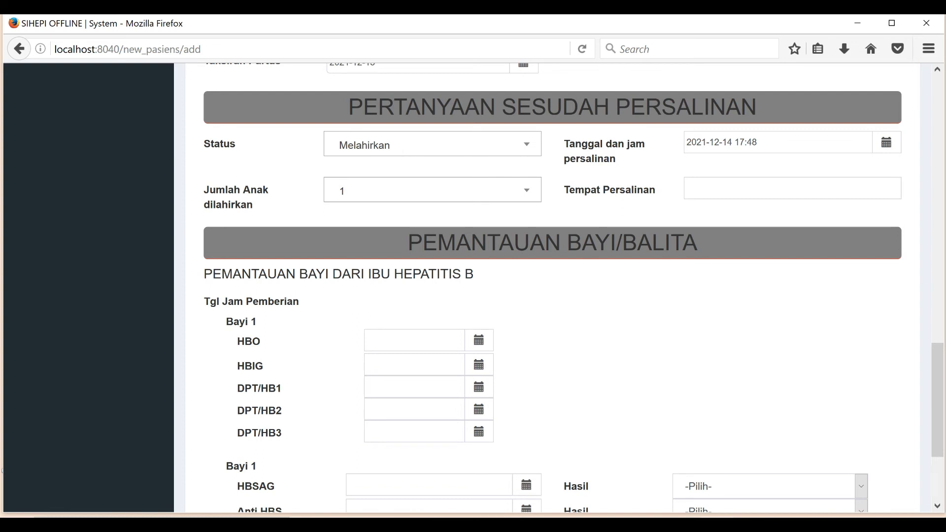
Step: Set baby 1's HBO dose date to 15 December 2021
{"action": "left_click", "coordinate": [479, 341]}
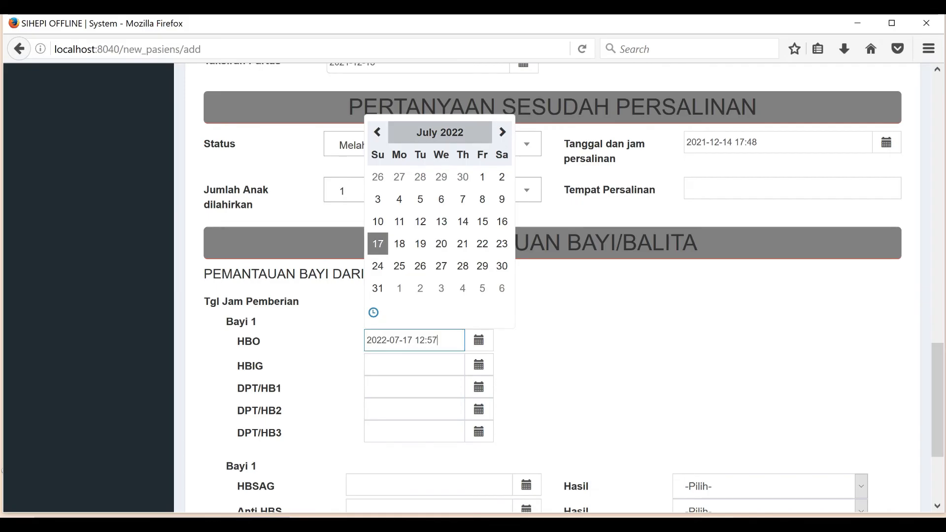
{"action": "left_click", "coordinate": [440, 132]}
{"action": "left_click", "coordinate": [378, 156]}
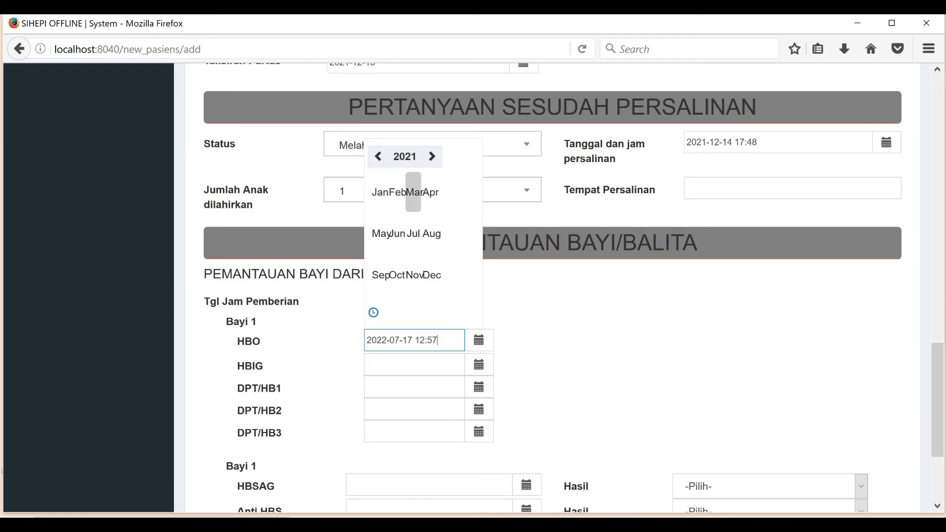
{"action": "left_click", "coordinate": [432, 274]}
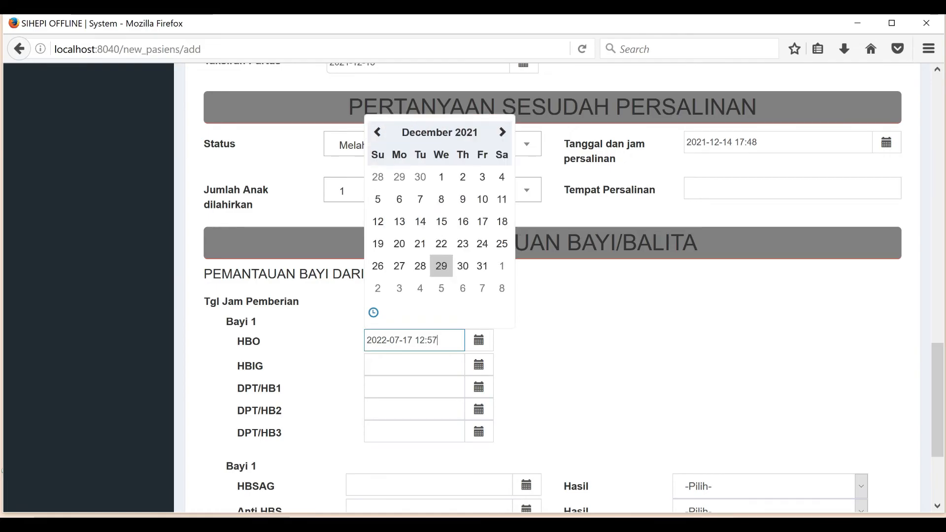
{"action": "left_click", "coordinate": [440, 221]}
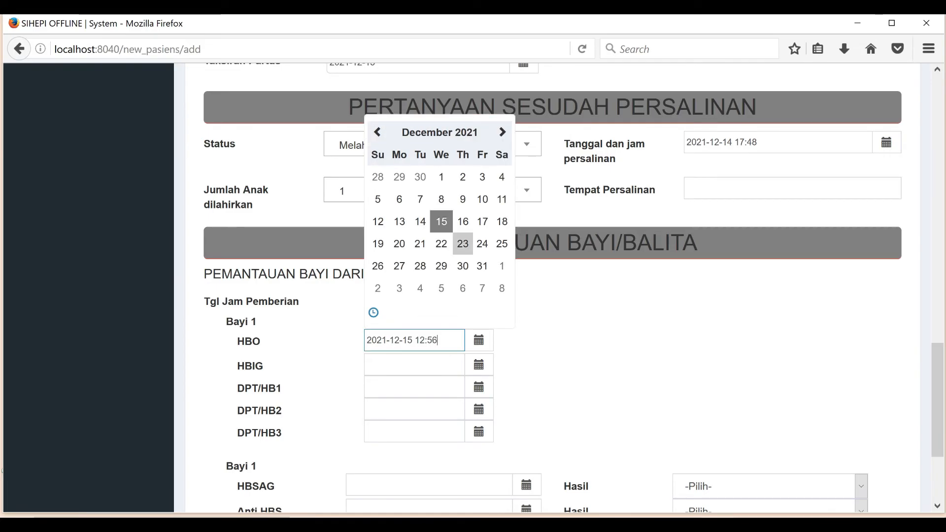
{"action": "left_click", "coordinate": [373, 312]}
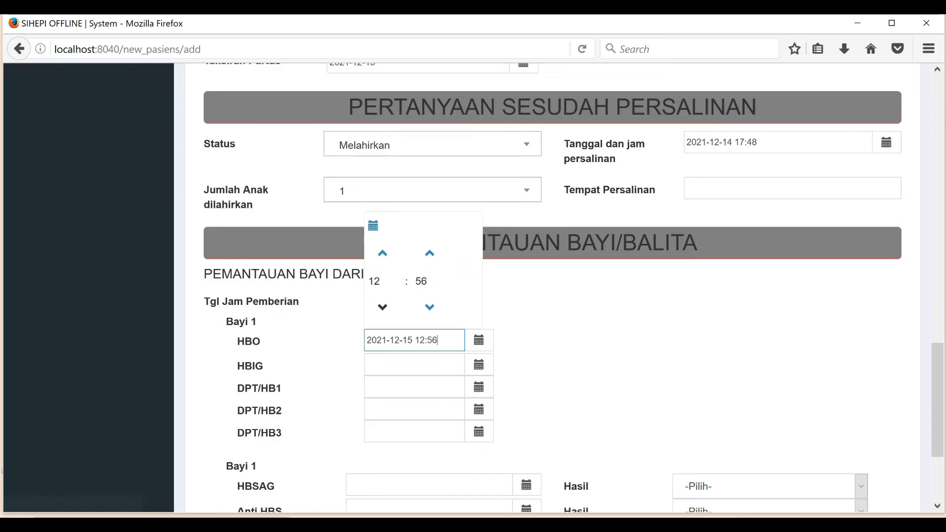
Step: Set the HBIG dose date to 15 December 2021 and save the new patient
{"action": "left_click", "coordinate": [414, 364]}
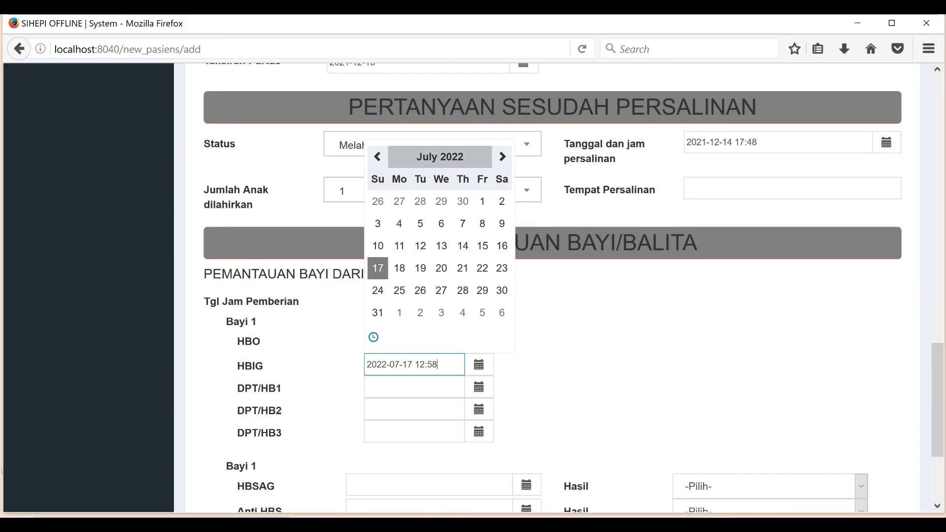
{"action": "left_click", "coordinate": [377, 157]}
{"action": "left_click", "coordinate": [440, 157]}
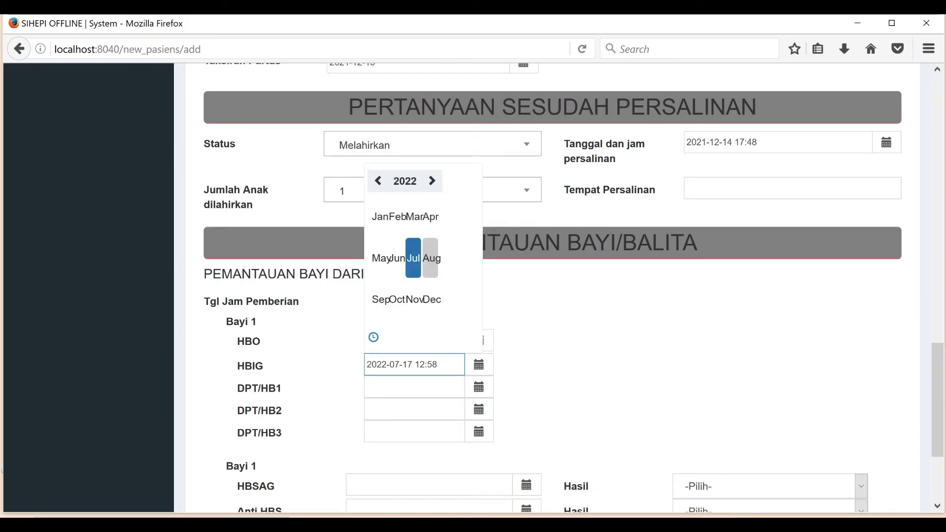
{"action": "left_click", "coordinate": [378, 181]}
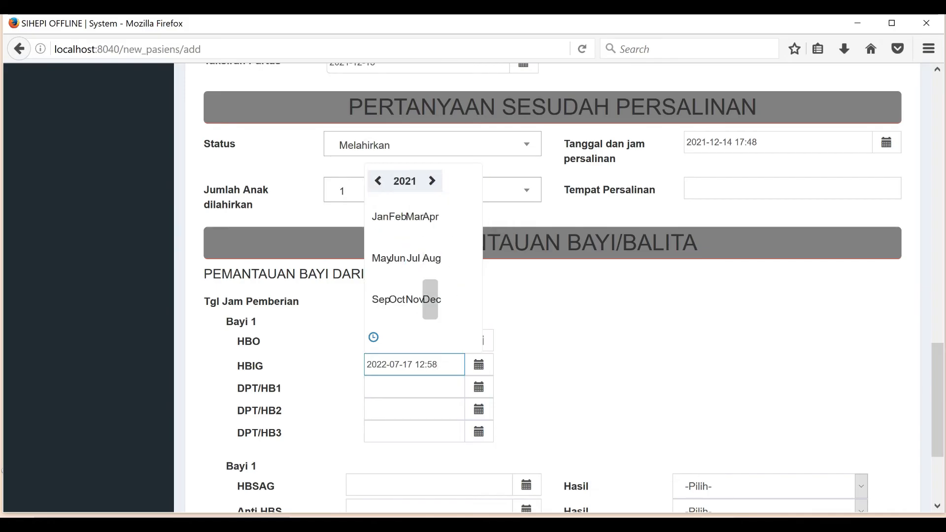
{"action": "left_click", "coordinate": [432, 299]}
{"action": "left_click", "coordinate": [441, 246]}
{"action": "left_click", "coordinate": [591, 320]}
{"action": "scroll", "coordinate": [551, 344], "scroll_direction": "down", "scroll_amount": 3}
{"action": "left_click", "coordinate": [531, 396]}
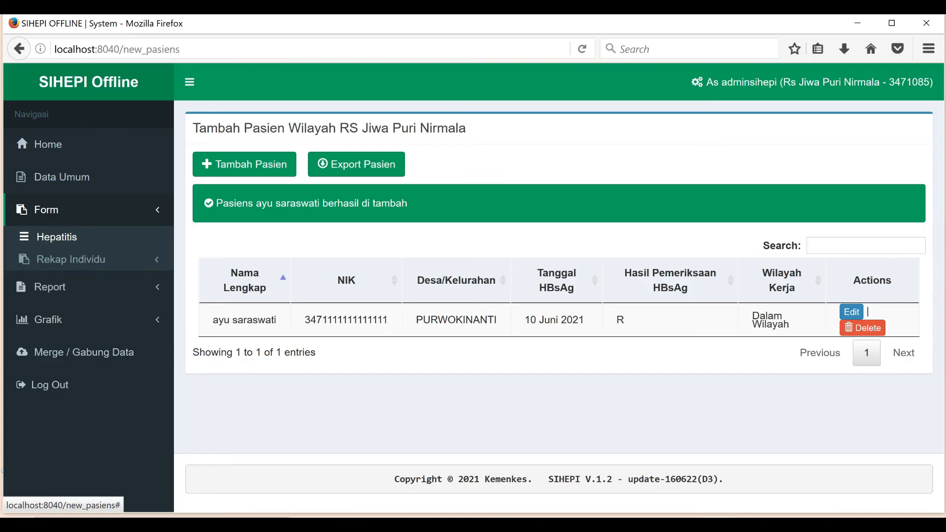
{"action": "left_click", "coordinate": [46, 210]}
{"action": "left_click", "coordinate": [46, 210]}
{"action": "left_click", "coordinate": [70, 259]}
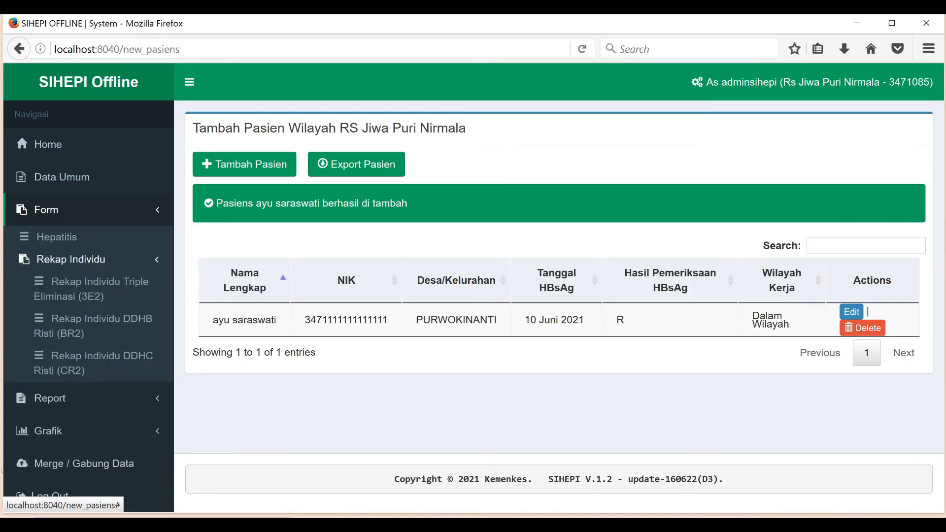
{"action": "left_click", "coordinate": [92, 288]}
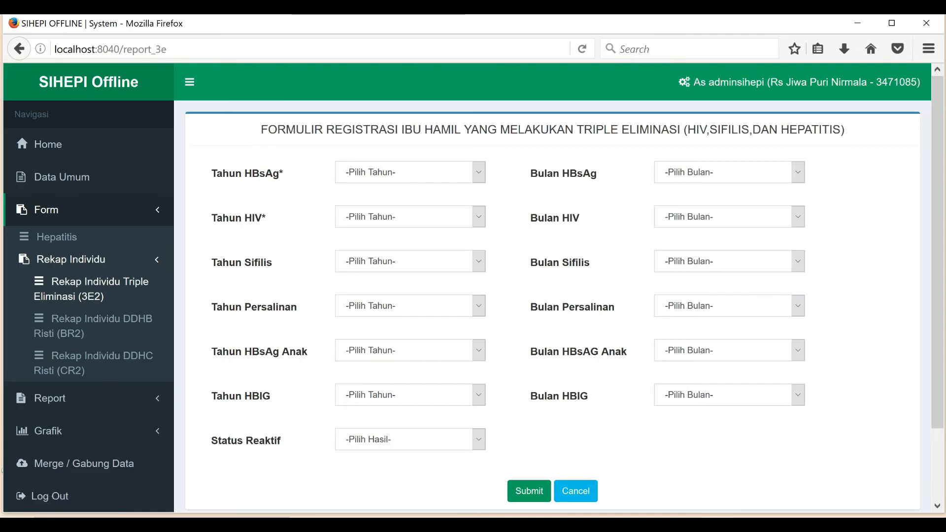
{"action": "left_click", "coordinate": [410, 172]}
{"action": "left_click", "coordinate": [410, 220]}
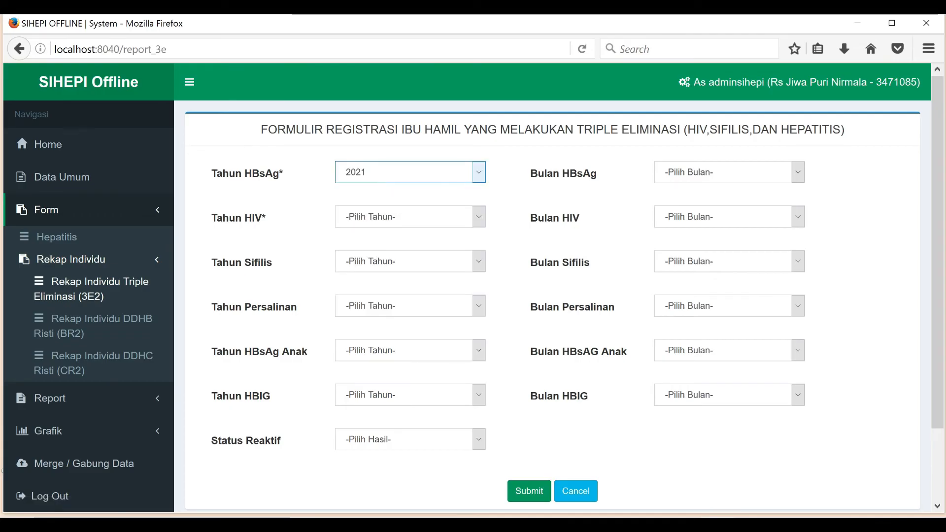
{"action": "scroll", "coordinate": [410, 173], "scroll_direction": "down", "scroll_amount": 2}
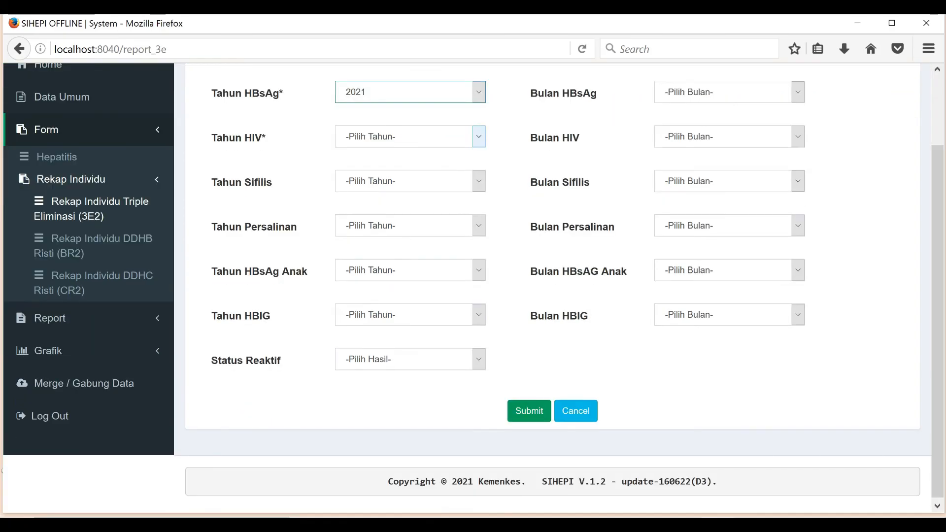
{"action": "left_click", "coordinate": [529, 411]}
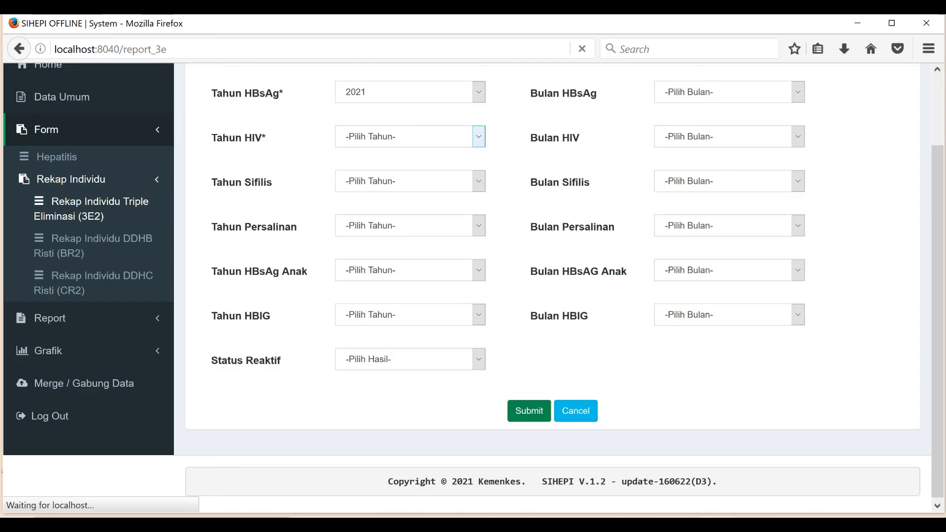
{"action": "scroll", "coordinate": [552, 288], "scroll_direction": "down", "scroll_amount": 7}
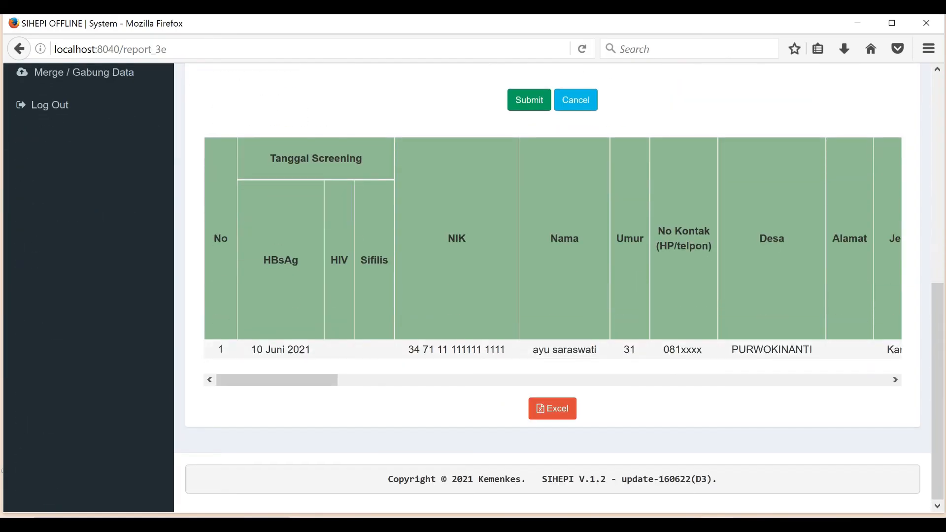
{"action": "left_click_drag", "start_coordinate": [277, 380], "coordinate": [804, 379]}
{"action": "scroll", "coordinate": [552, 285], "scroll_direction": "up", "scroll_amount": 2}
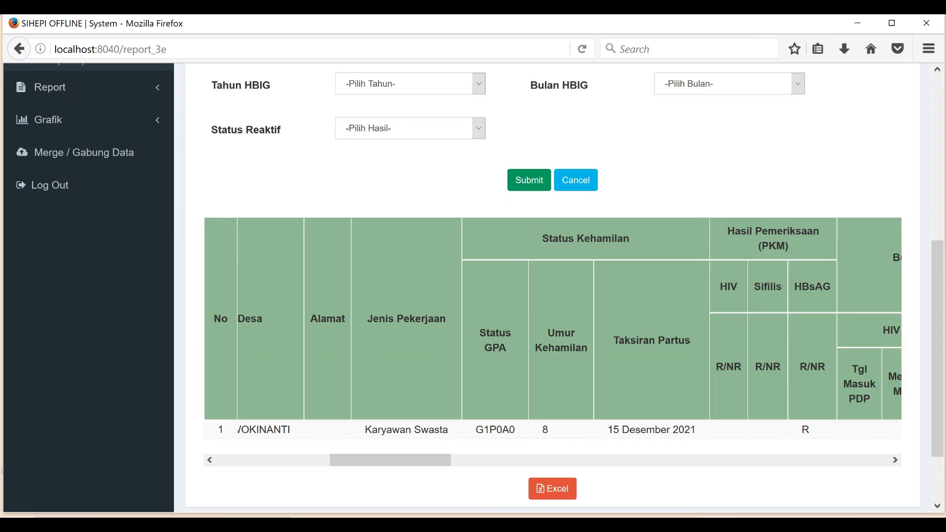
{"action": "scroll", "coordinate": [89, 247], "scroll_direction": "up", "scroll_amount": 4}
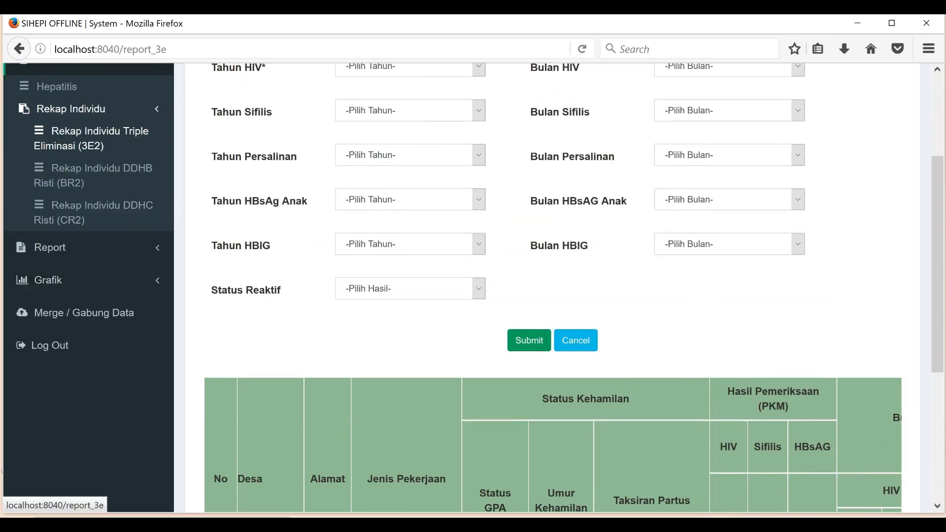
{"action": "left_click", "coordinate": [71, 109]}
{"action": "scroll", "coordinate": [71, 108], "scroll_direction": "up", "scroll_amount": 2}
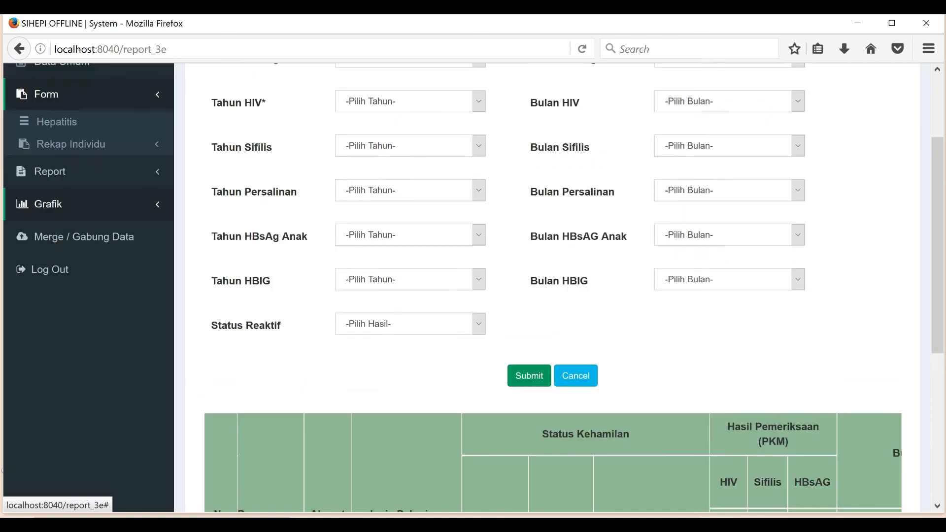
Step: Generate the 3E3 Hep B monthly report for 2021 and review its table
{"action": "left_click", "coordinate": [50, 216]}
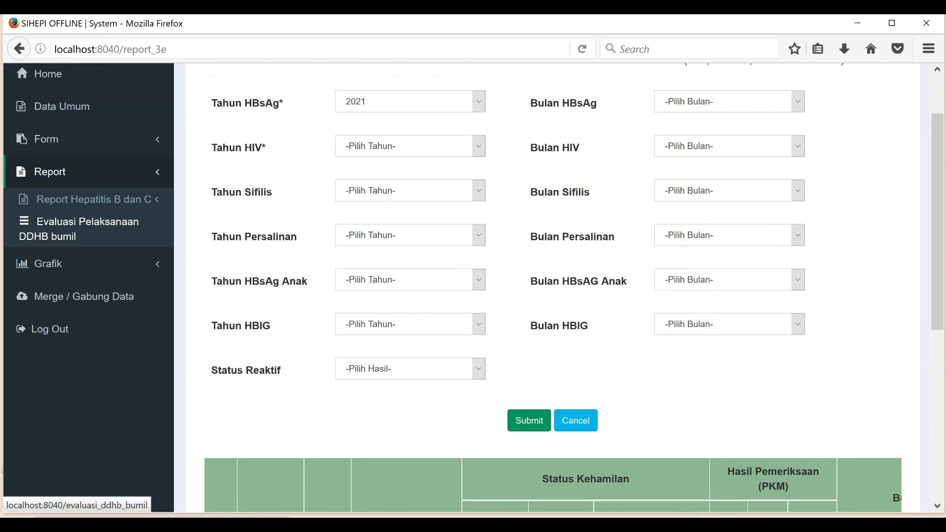
{"action": "left_click", "coordinate": [93, 200]}
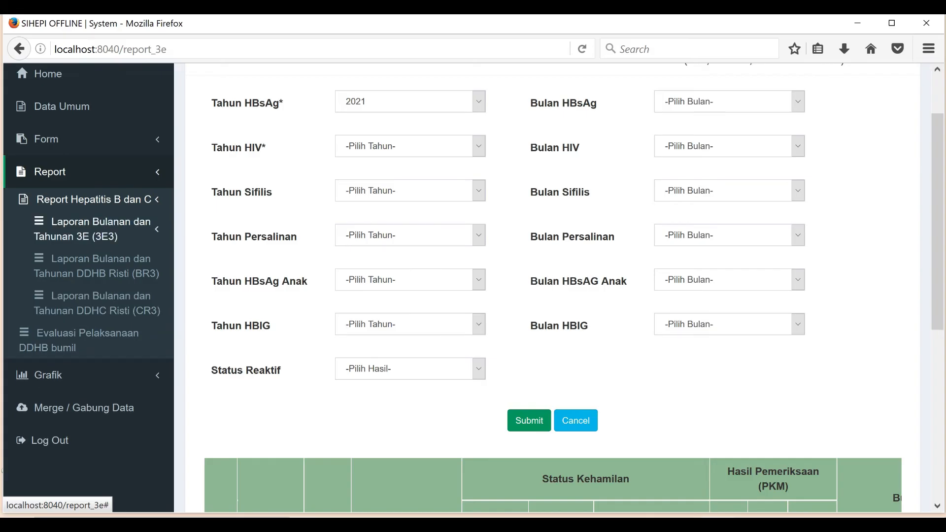
{"action": "left_click", "coordinate": [94, 229]}
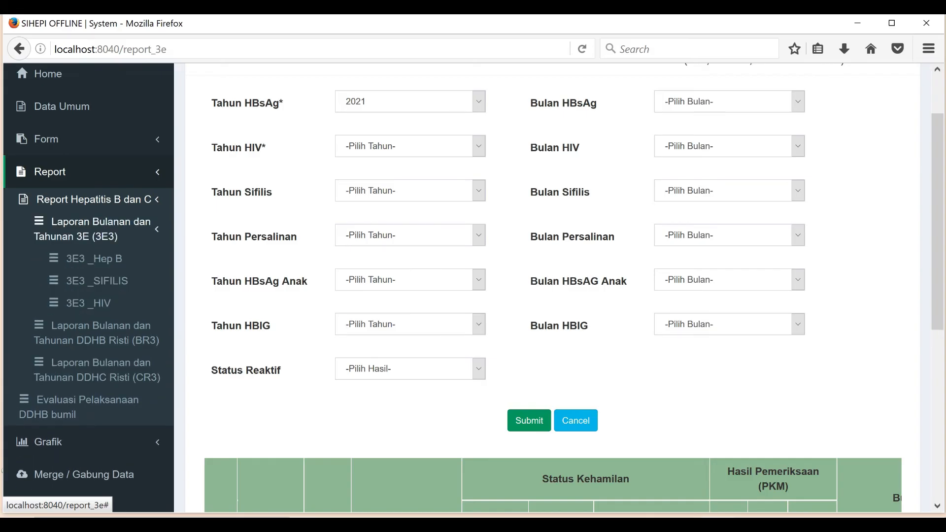
{"action": "left_click", "coordinate": [94, 259]}
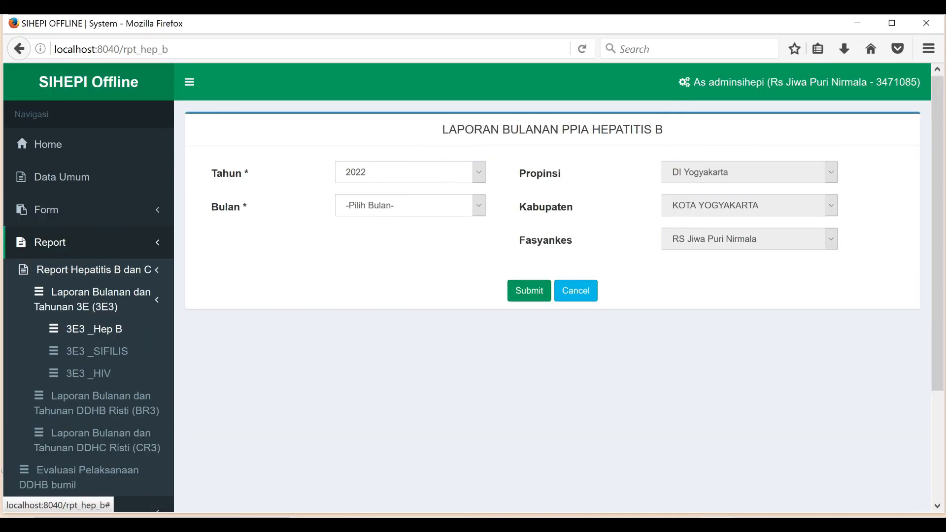
{"action": "left_click", "coordinate": [410, 172]}
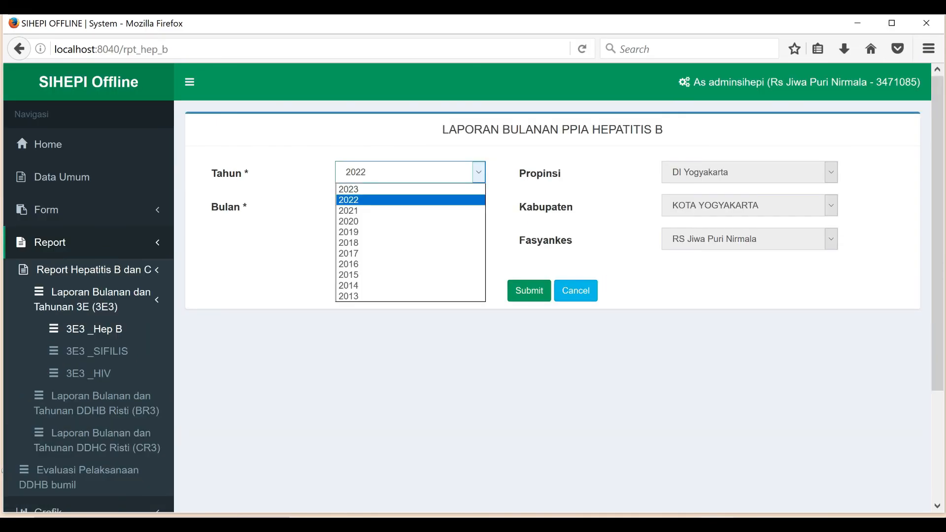
{"action": "left_click", "coordinate": [410, 210]}
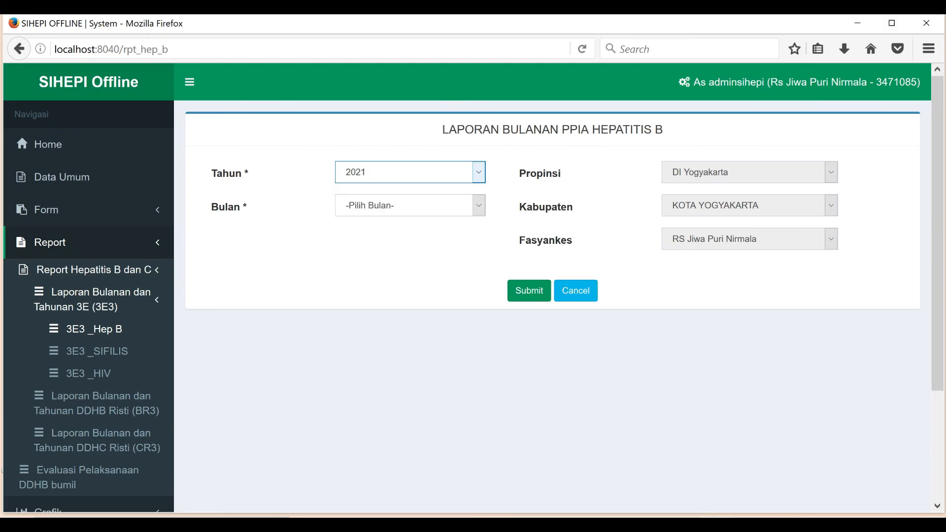
{"action": "left_click", "coordinate": [530, 291]}
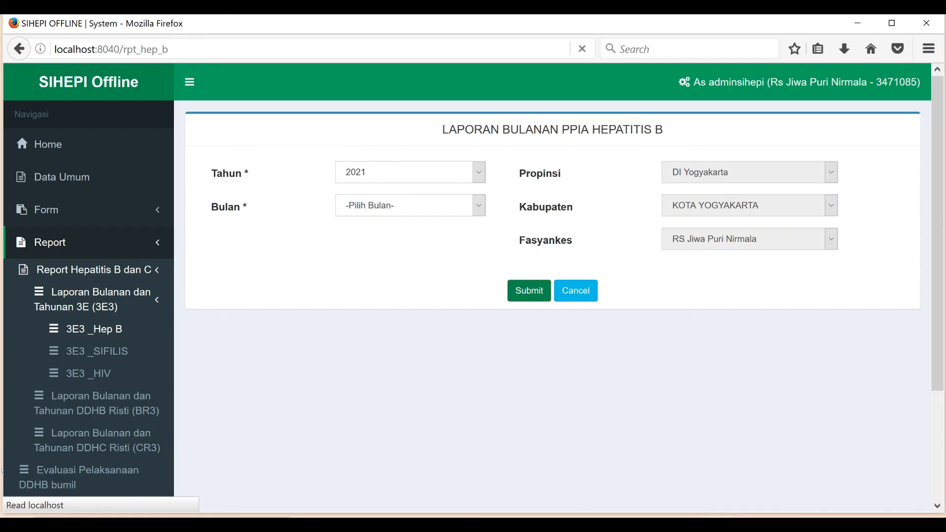
{"action": "scroll", "coordinate": [552, 295], "scroll_direction": "down", "scroll_amount": 5}
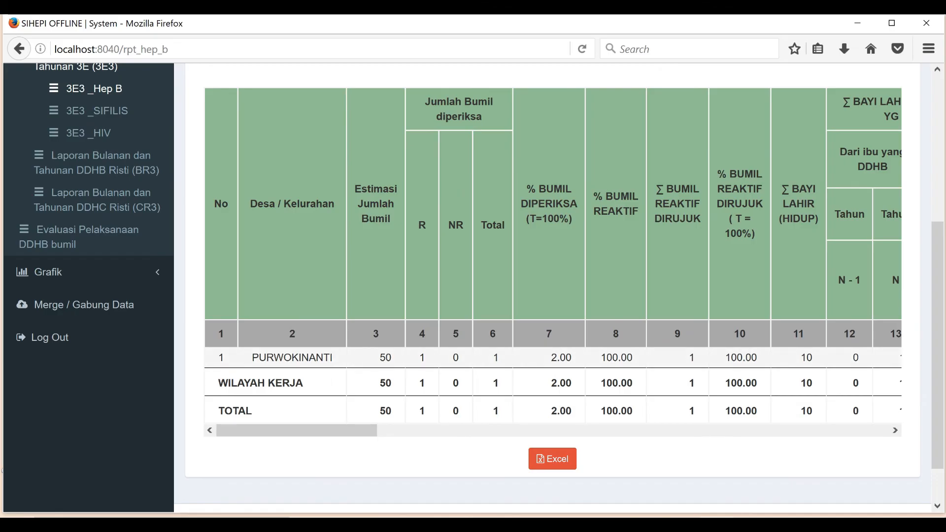
{"action": "left_click_drag", "start_coordinate": [297, 431], "coordinate": [813, 431]}
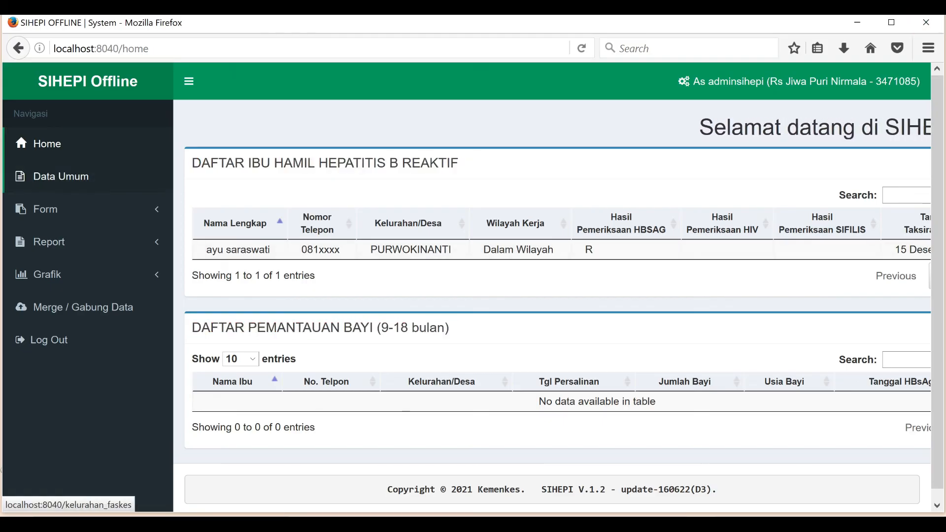
Step: Send the 2021 kelurahan coverage data online from Data Umum and confirm
{"action": "left_click", "coordinate": [61, 176]}
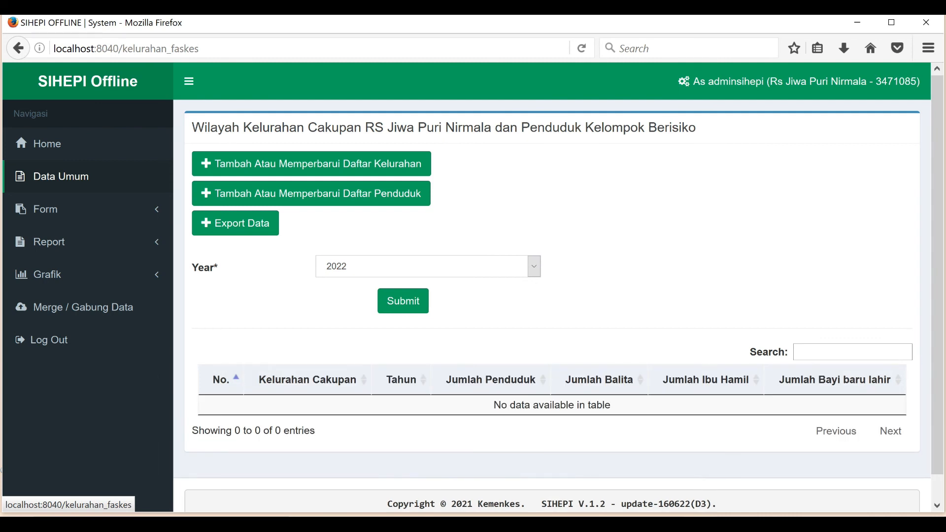
{"action": "left_click", "coordinate": [236, 223]}
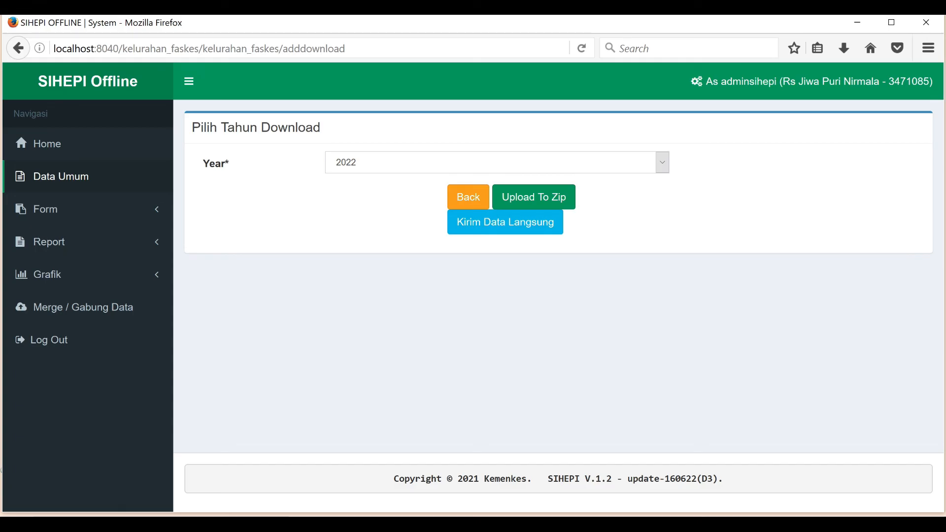
{"action": "left_click", "coordinate": [663, 162]}
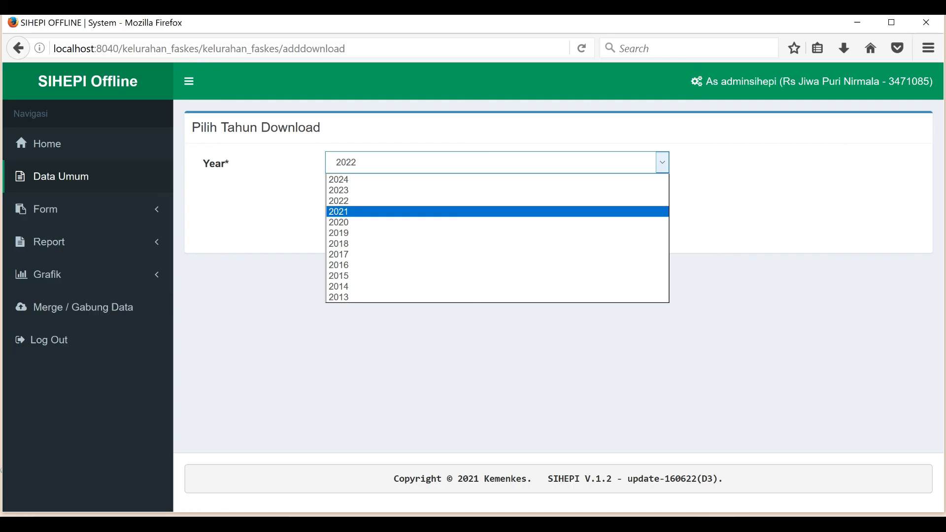
{"action": "left_click", "coordinate": [475, 212]}
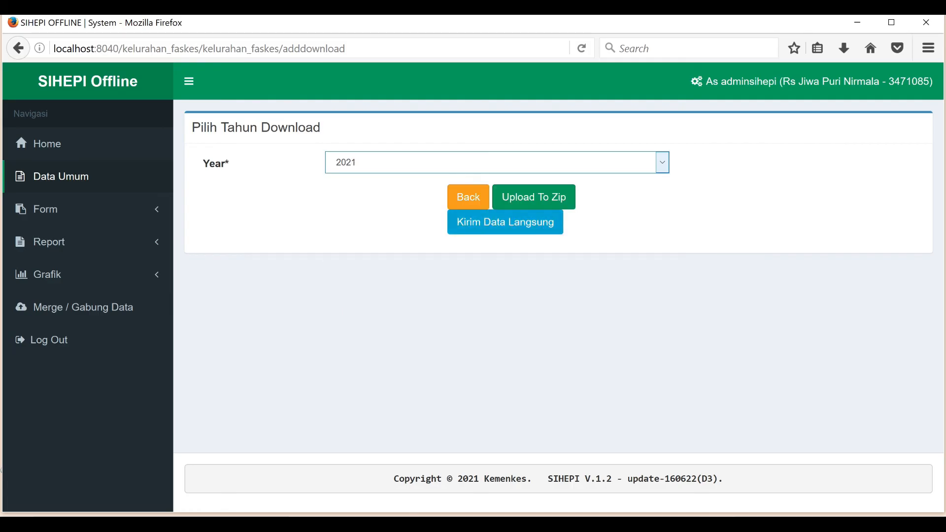
{"action": "left_click", "coordinate": [505, 222]}
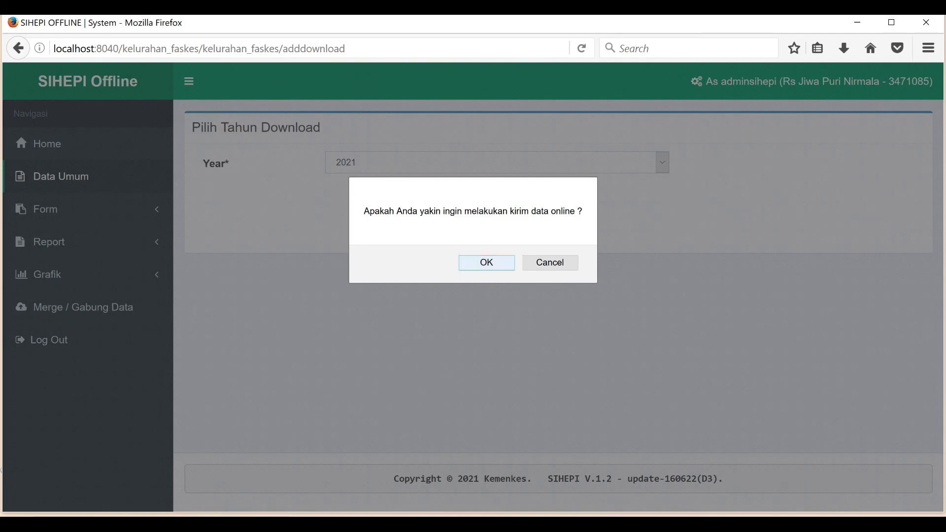
{"action": "left_click", "coordinate": [486, 262]}
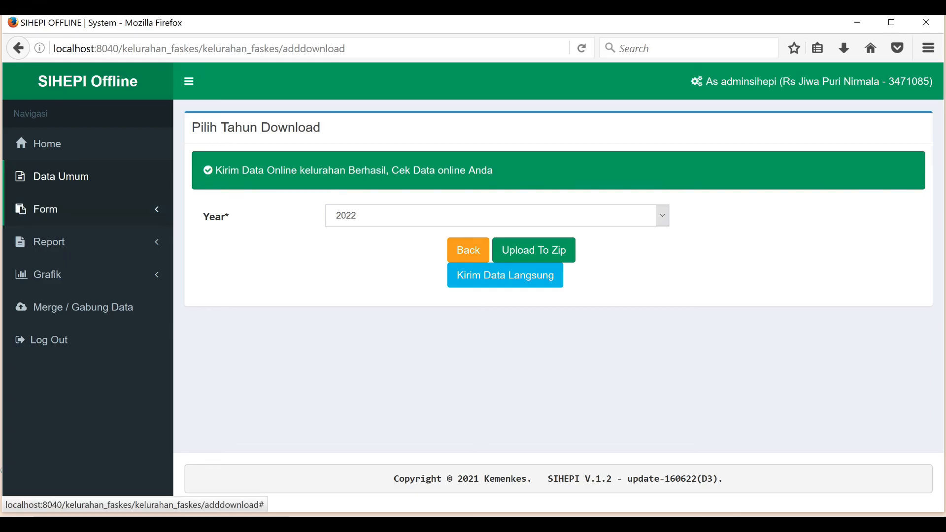
{"action": "left_click", "coordinate": [46, 209]}
Step: Send the Juni 2021 hepatitis patient data online via Export Pasien and confirm
{"action": "left_click", "coordinate": [56, 236]}
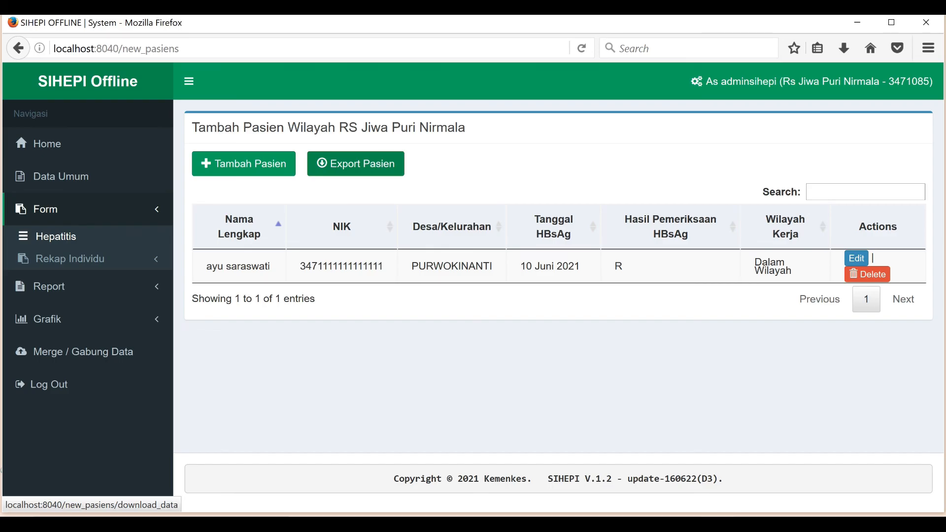
{"action": "left_click", "coordinate": [356, 164]}
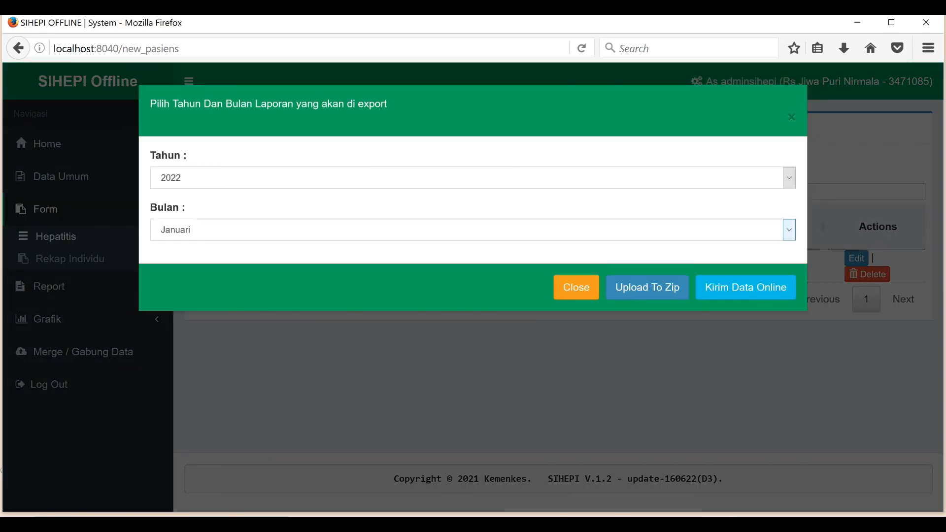
{"action": "left_click", "coordinate": [473, 178]}
{"action": "key", "text": "Down"}
{"action": "key", "text": "Down"}
{"action": "key", "text": "Return"}
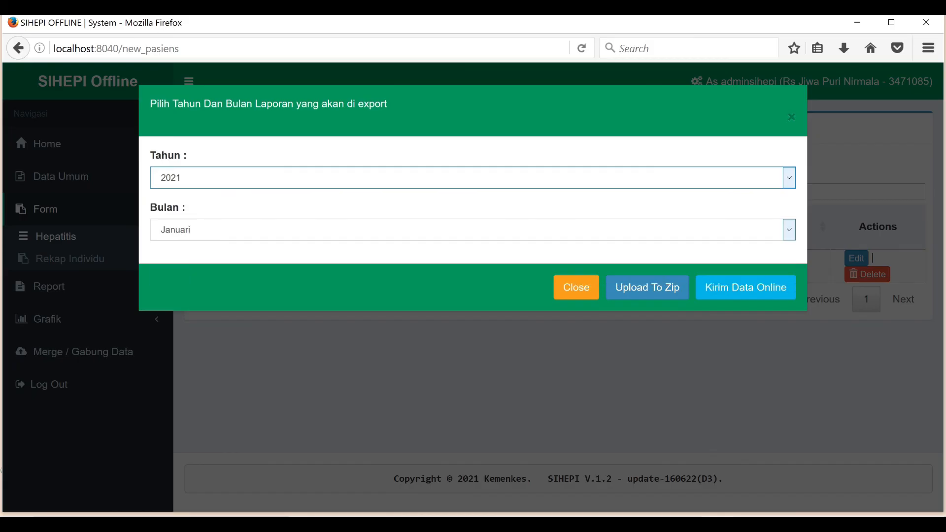
{"action": "left_click", "coordinate": [473, 230]}
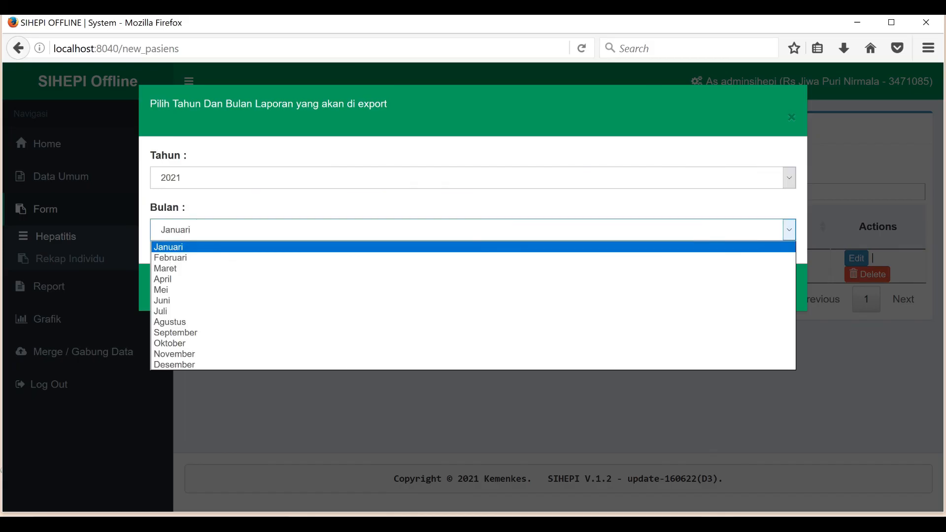
{"action": "key", "text": "Down"}
{"action": "key", "text": "Down"}
{"action": "key", "text": "Down"}
{"action": "key", "text": "Down"}
{"action": "key", "text": "Down"}
{"action": "key", "text": "Return"}
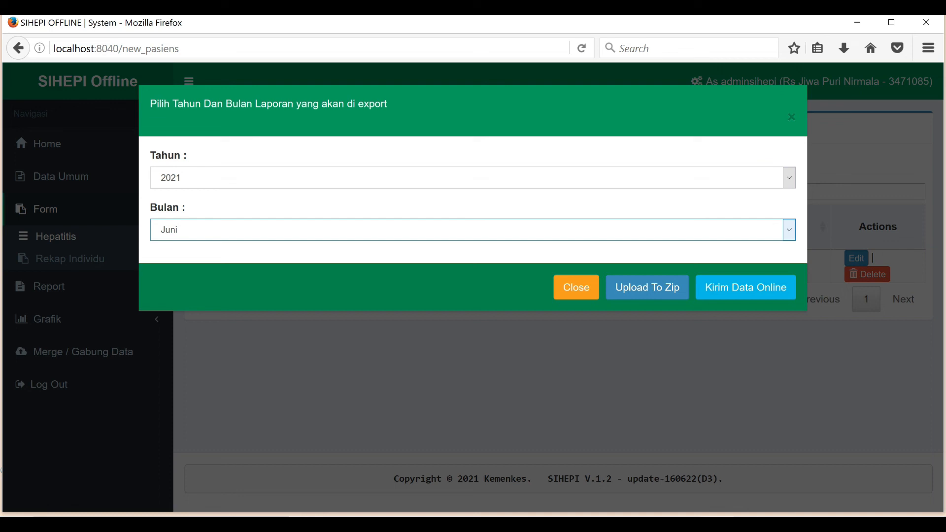
{"action": "key", "text": "Tab"}
{"action": "key", "text": "Tab"}
{"action": "key", "text": "Tab"}
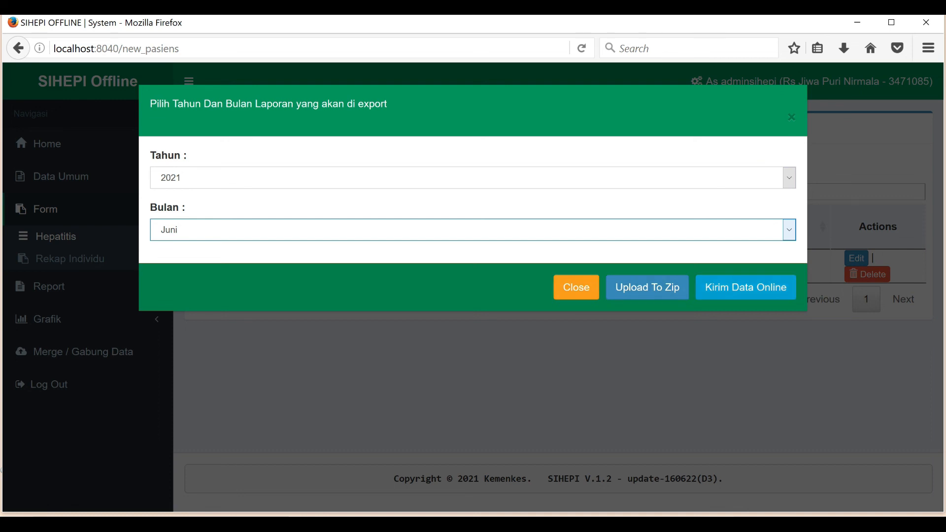
{"action": "key", "text": "Return"}
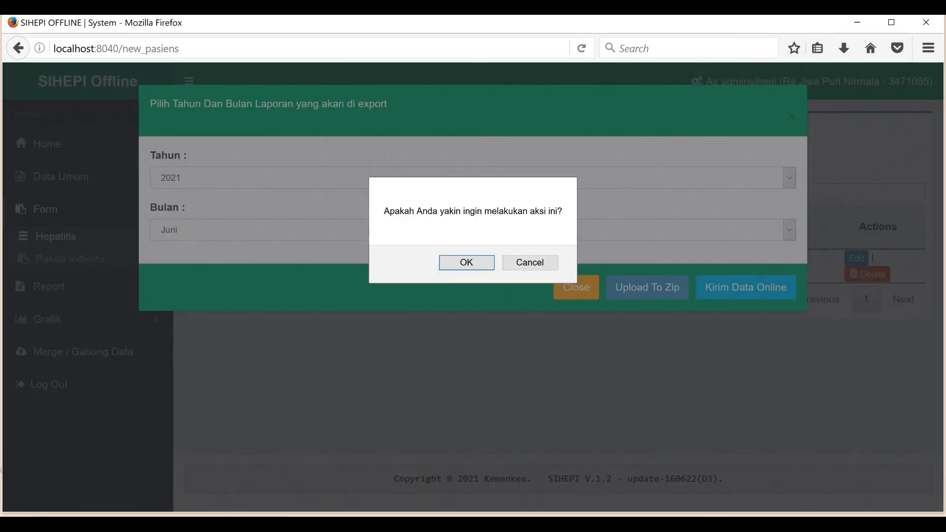
{"action": "key", "text": "Return"}
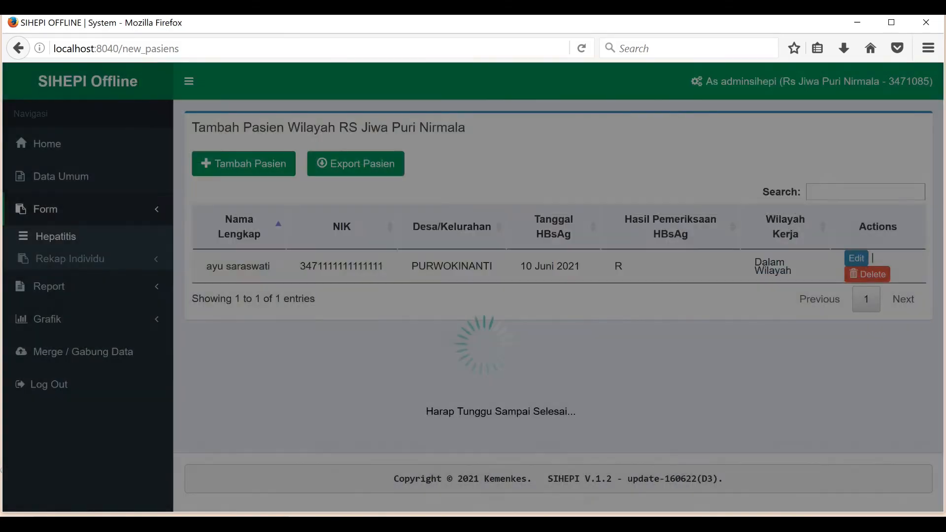